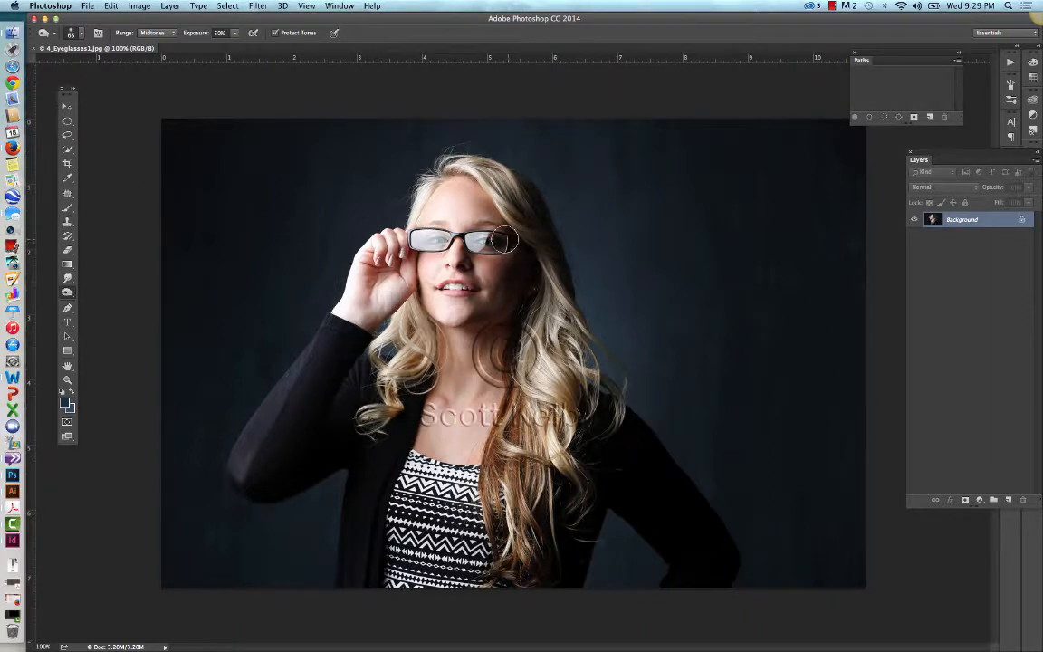
# Step: Open the photo 4_Eyeglasses2.jpg from the pscc_2014_dp_ch7 folder as a second document
pyautogui.moveTo(504, 239); pyautogui.dragTo(377, 240)
pyautogui.click(88, 5)
pyautogui.click(94, 30)
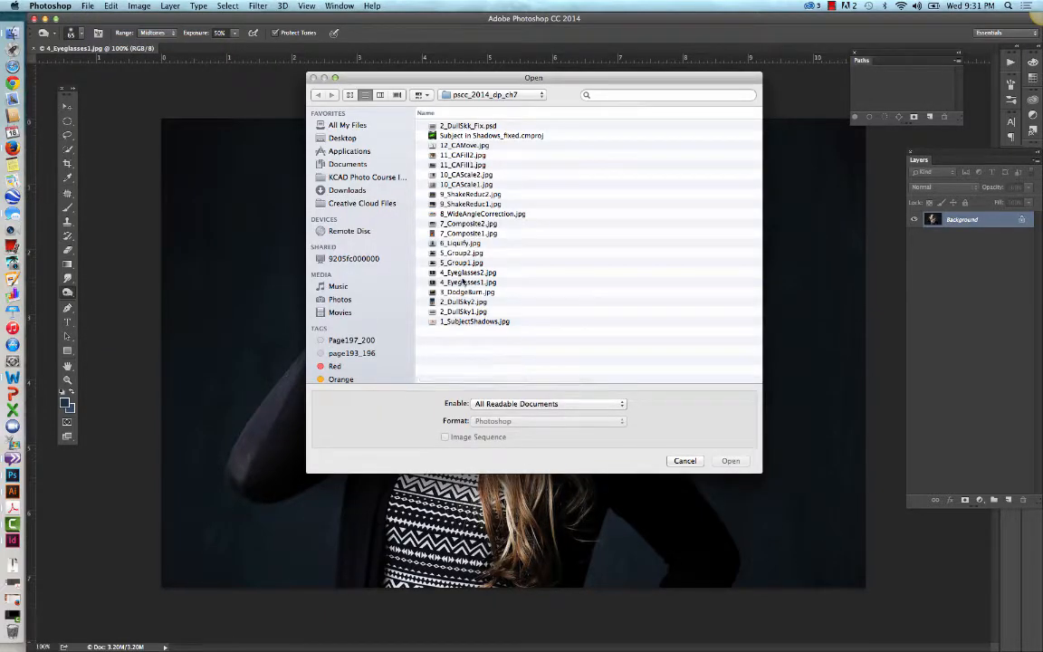
pyautogui.click(466, 273)
pyautogui.click(730, 462)
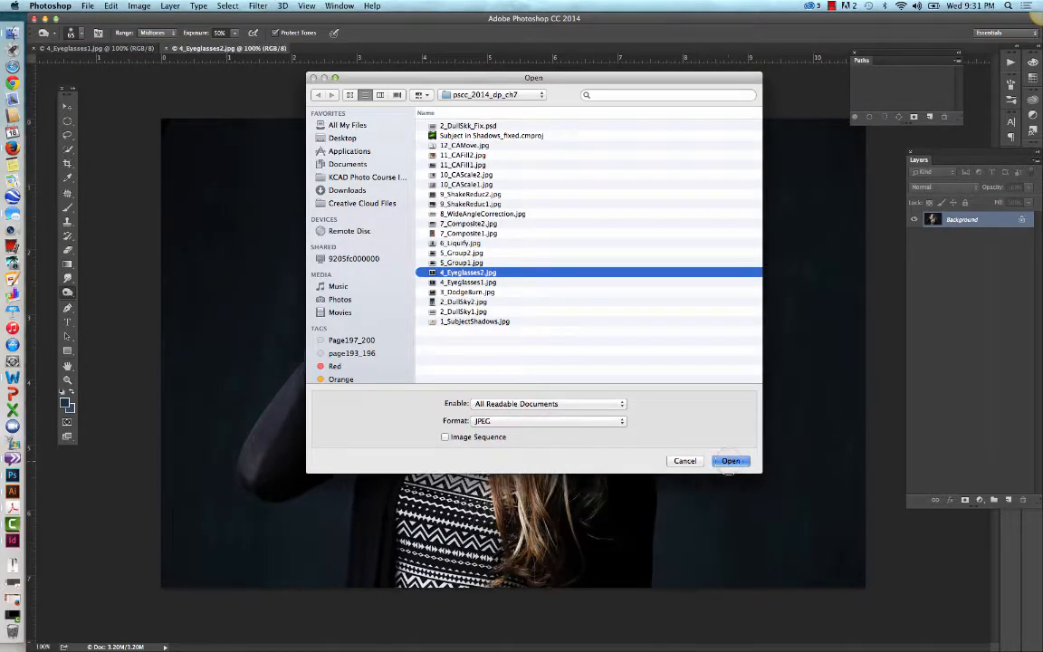
# Step: Compare the portrait with glasses and the portrait without glasses, ending on 4_Eyeglasses1.jpg
pyautogui.click(114, 49)
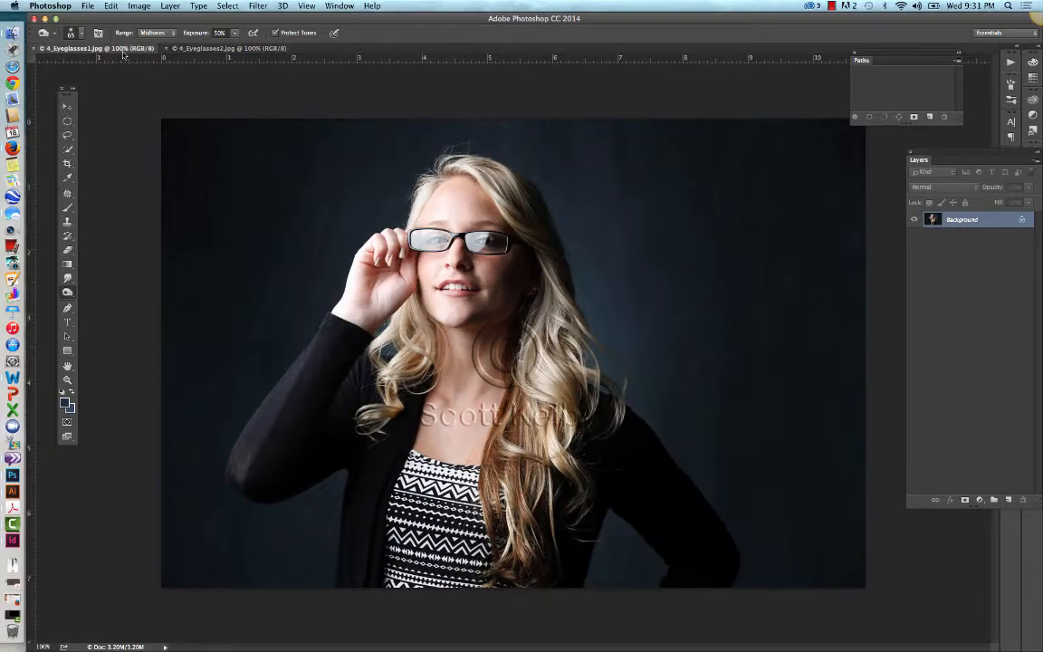
pyautogui.click(179, 49)
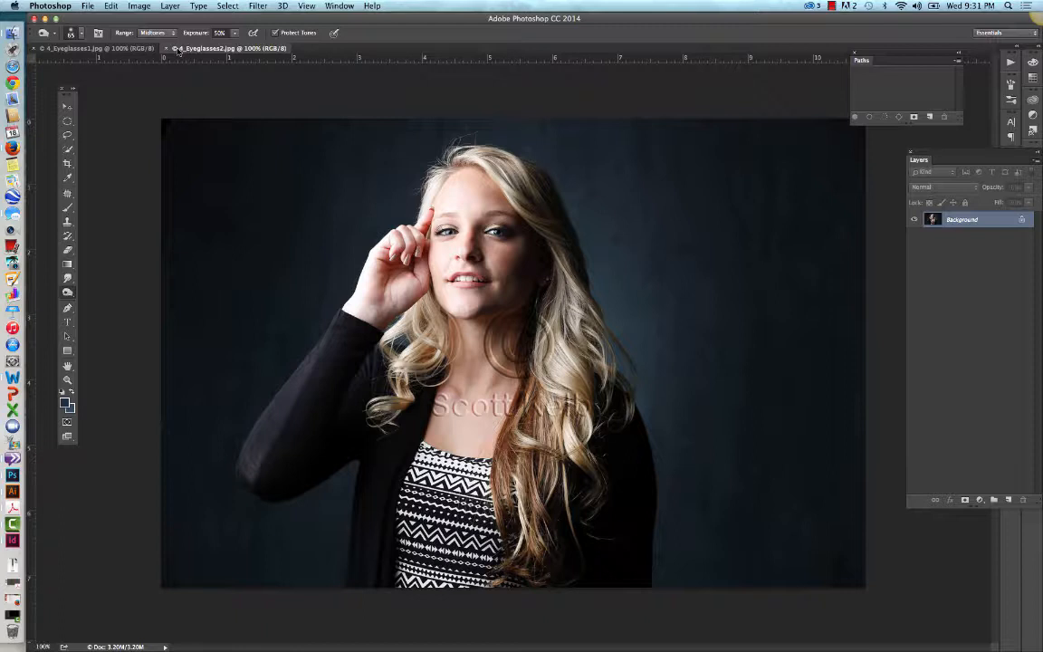
pyautogui.click(103, 49)
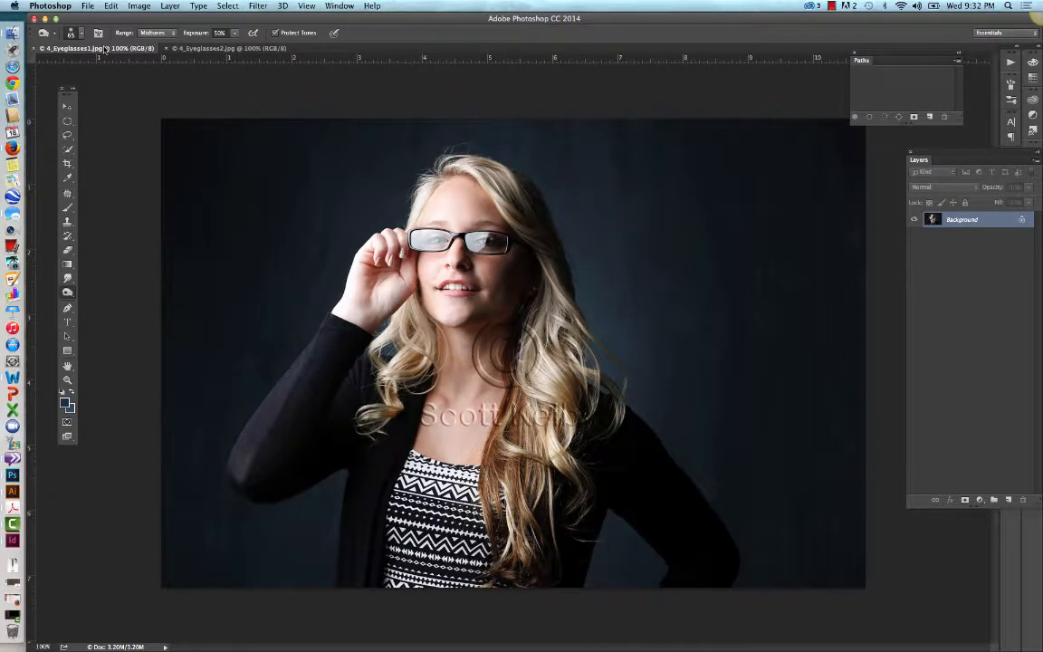
# Step: Float 4_Eyeglasses2.jpg, copy its photo into 4_Eyeglasses1.jpg as a centered new layer, and toggle that layer's visibility to compare
pyautogui.click(66, 106)
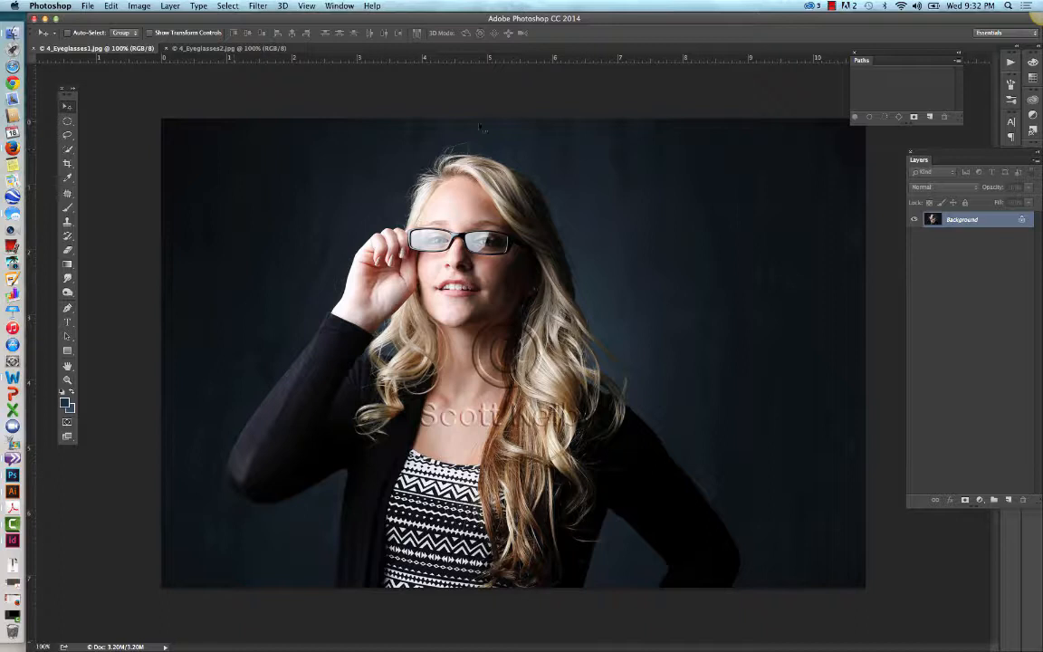
pyautogui.moveTo(241, 52); pyautogui.dragTo(456, 131)
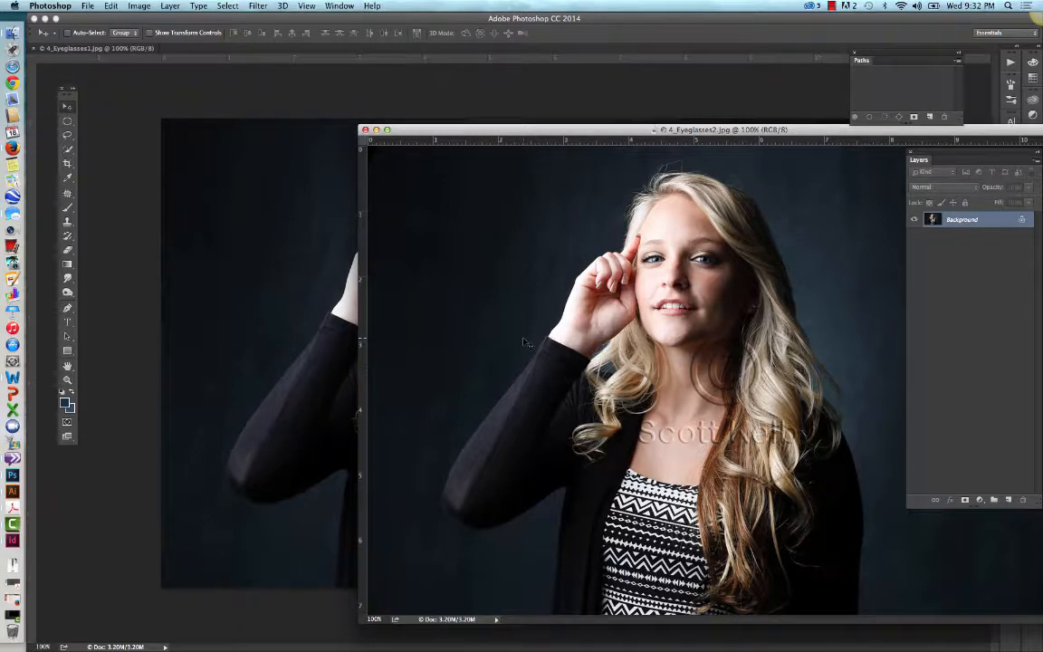
pyautogui.moveTo(553, 339); pyautogui.dragTo(249, 301)
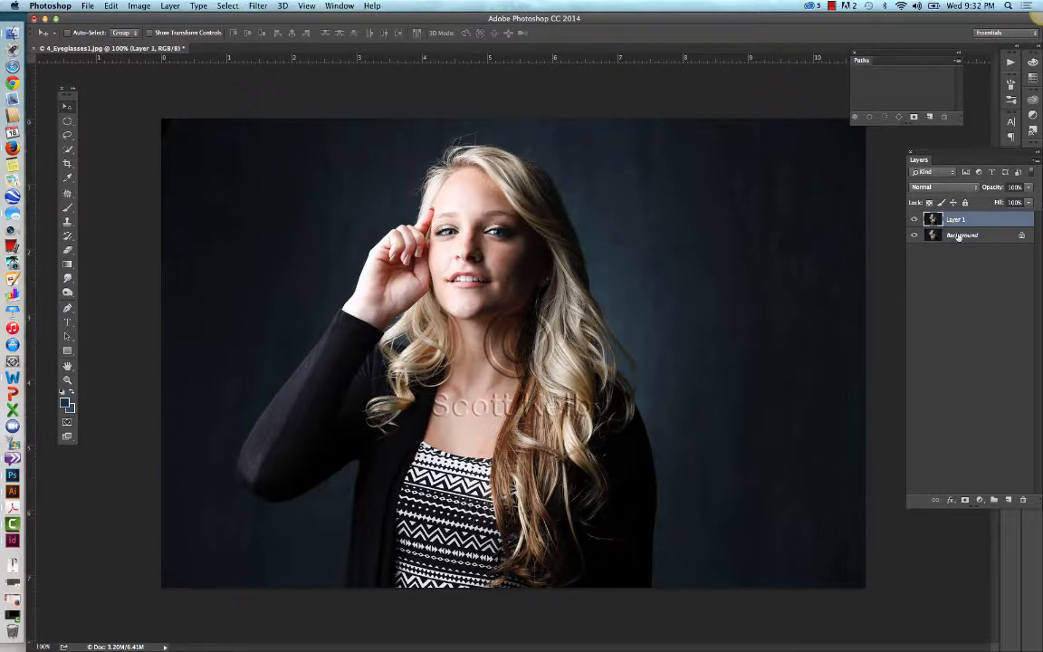
pyautogui.click(915, 220)
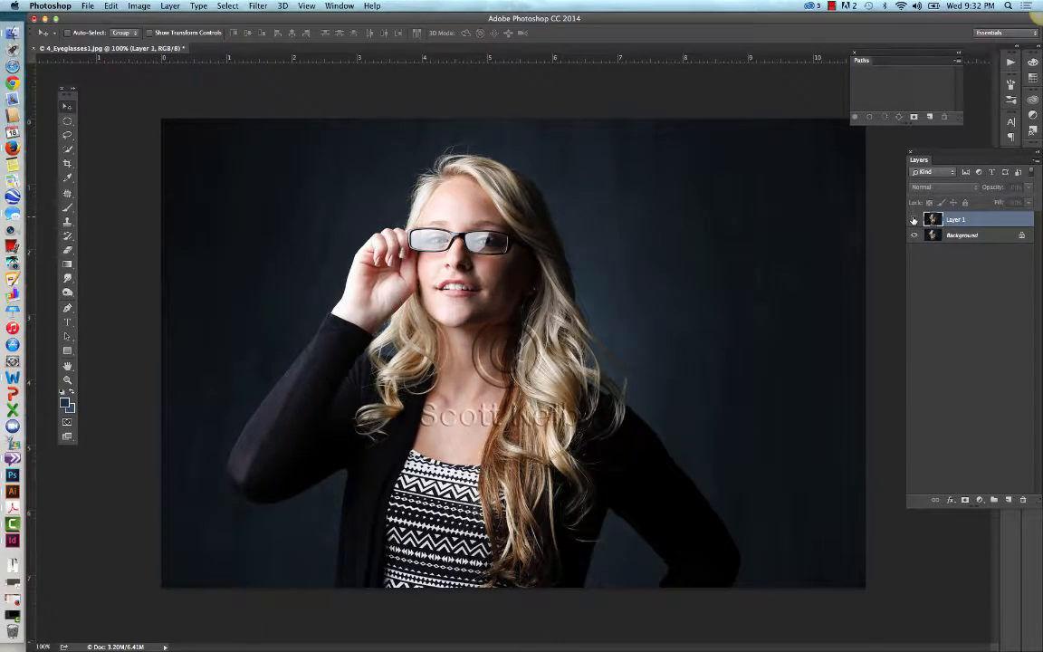
pyautogui.click(914, 220)
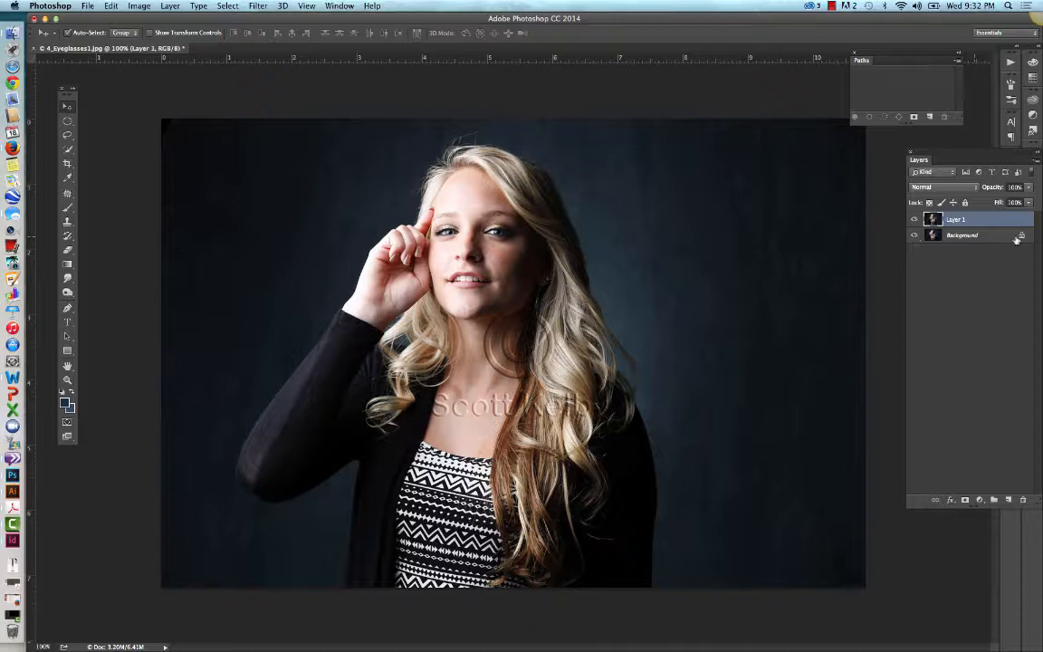
# Step: Select both Layer 1 and the Background, and auto-align them with the Auto projection
pyautogui.keyDown('shift'); pyautogui.click(970, 235); pyautogui.keyUp('shift')
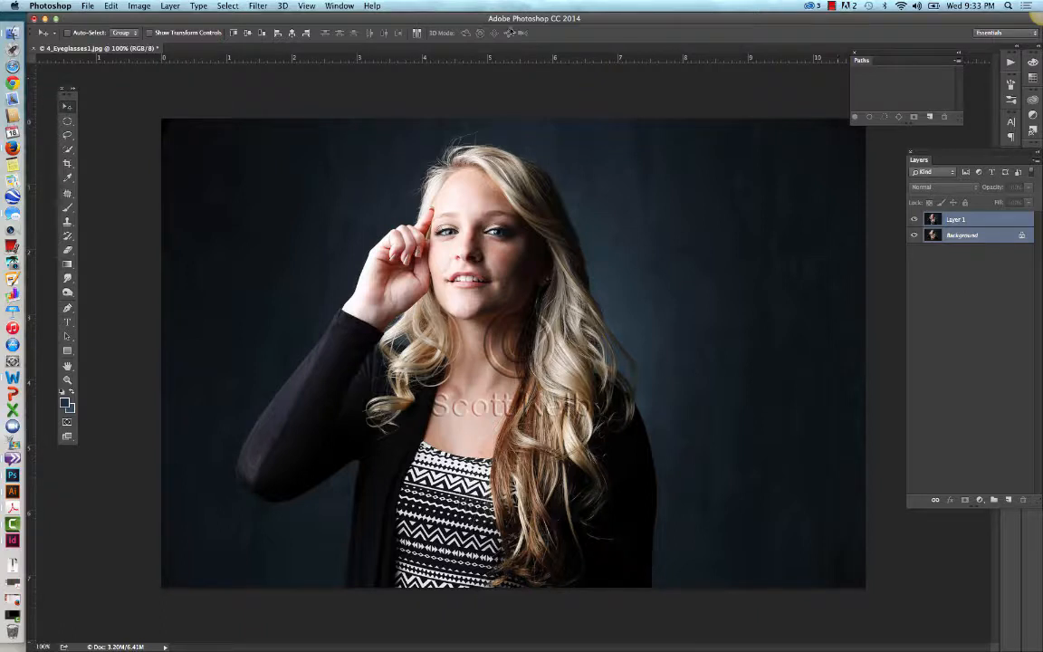
pyautogui.click(111, 5)
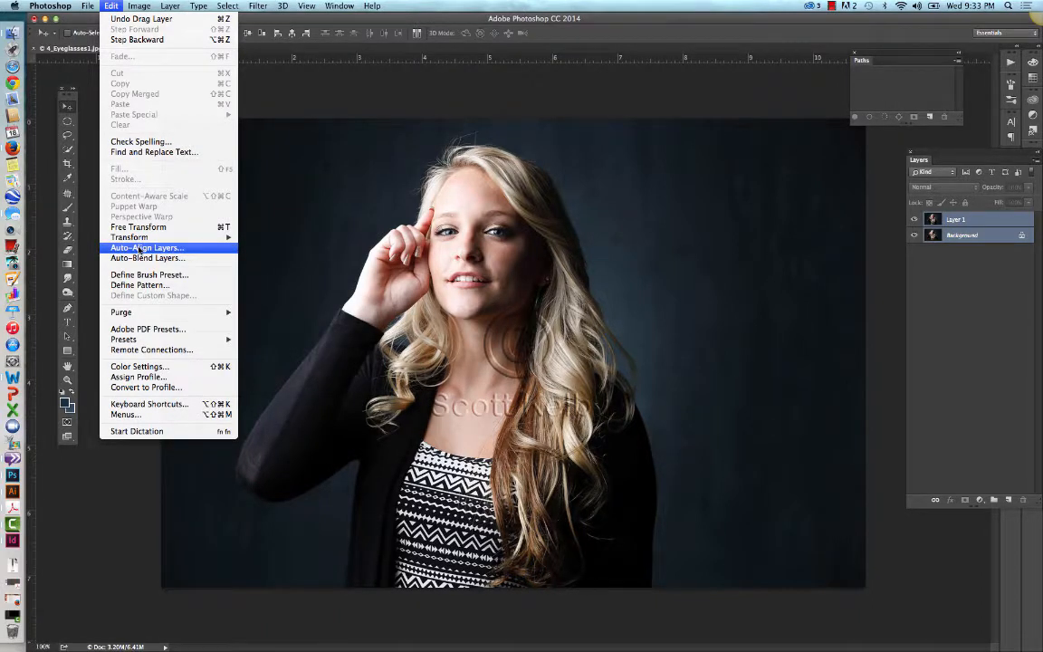
pyautogui.click(140, 247)
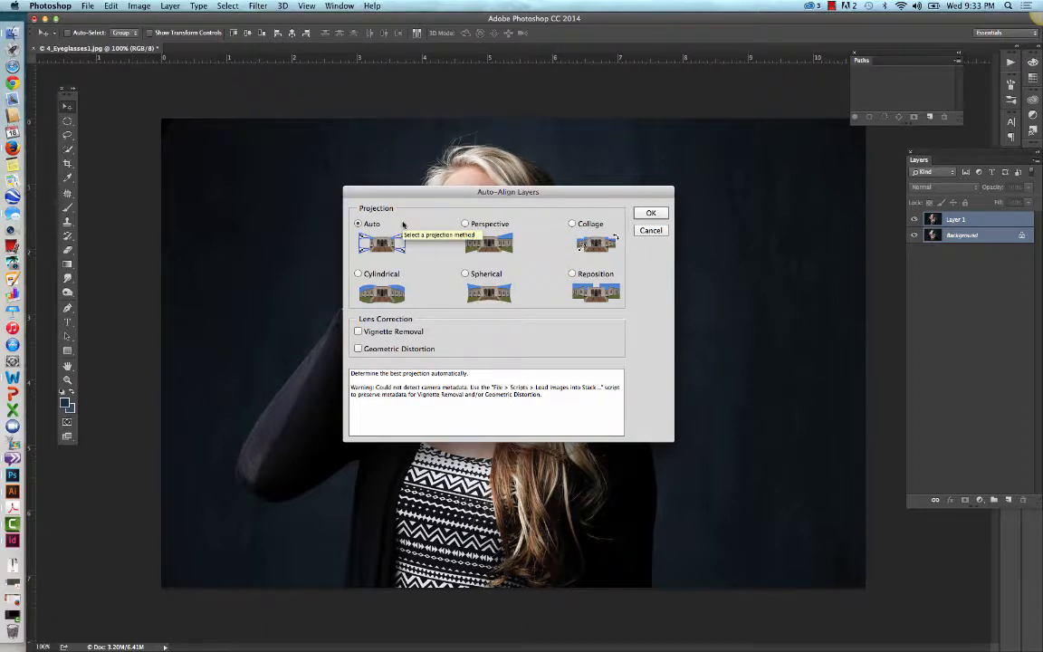
pyautogui.click(649, 213)
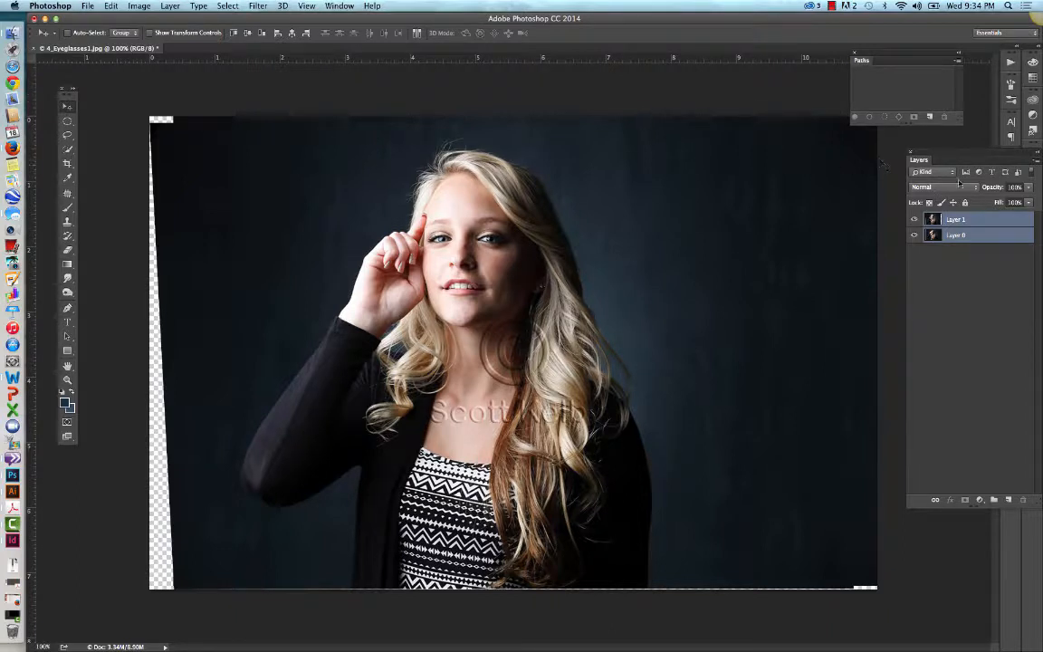
# Step: Select only Layer 1 and lower its opacity to 55%
pyautogui.click(986, 219)
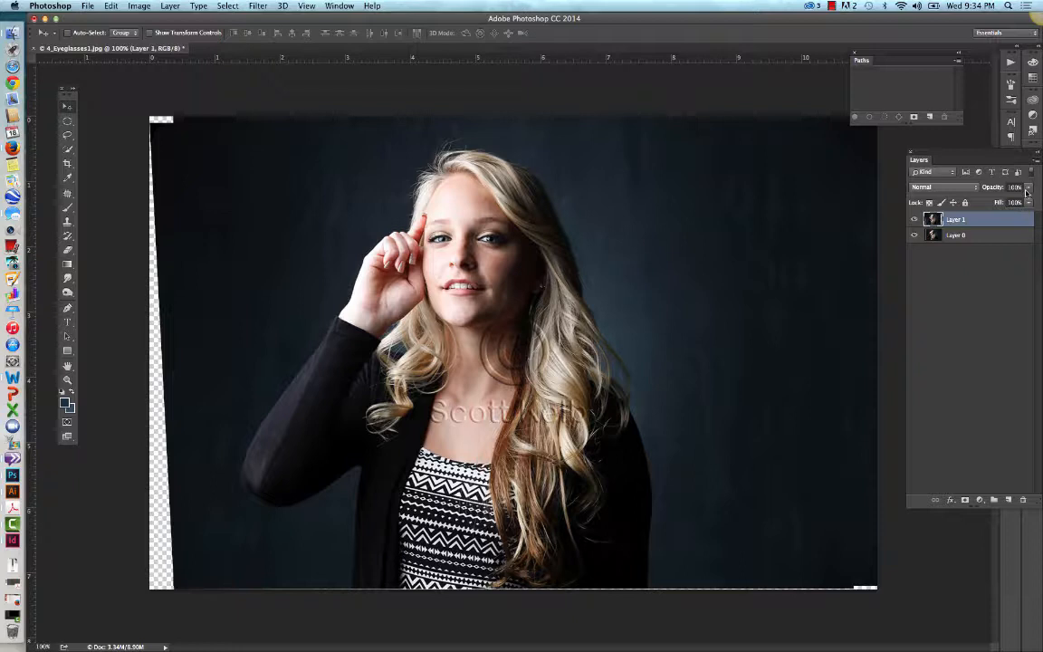
pyautogui.click(1029, 188)
pyautogui.moveTo(1029, 192); pyautogui.dragTo(1007, 204)
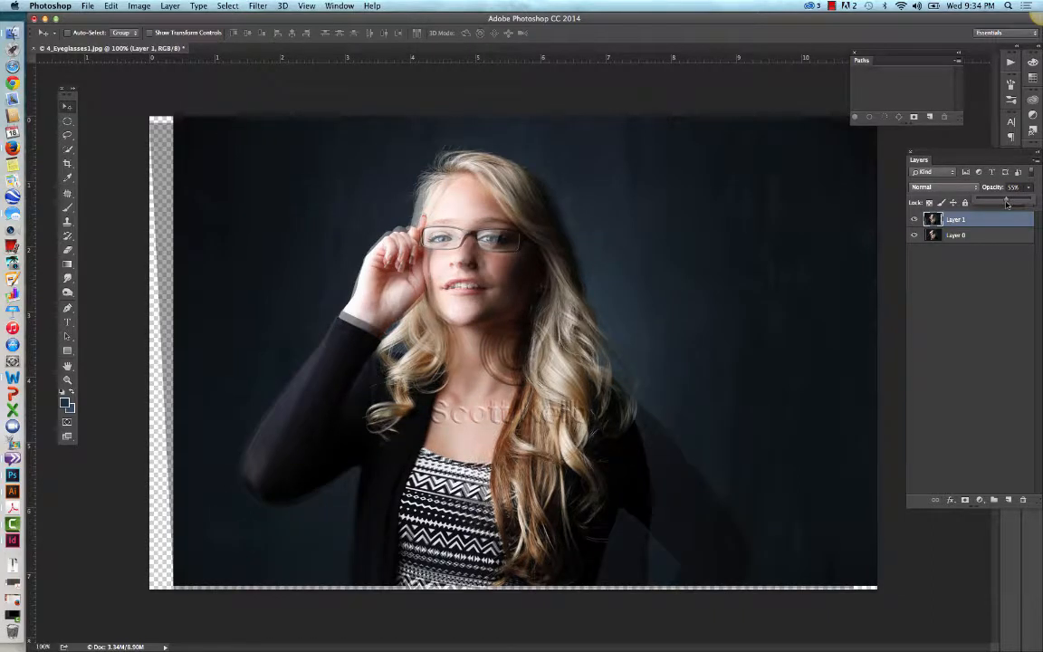
pyautogui.moveTo(1007, 203); pyautogui.dragTo(1006, 203)
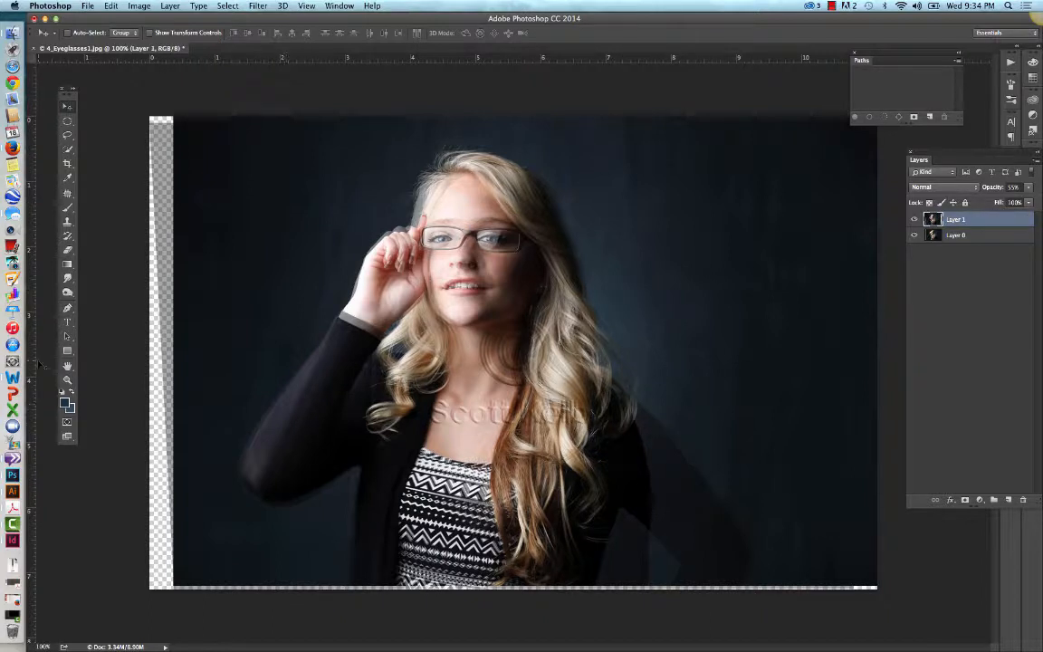
# Step: Move Layer 1 slightly to the right so its eyes line up inside the eyeglass frames
pyautogui.click(66, 379)
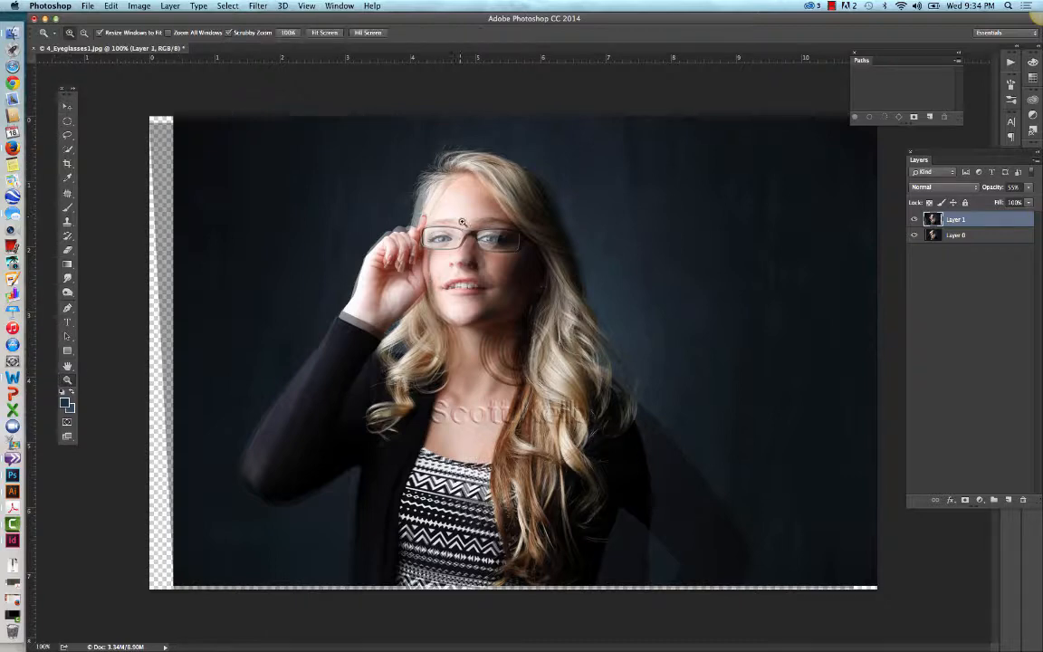
pyautogui.moveTo(464, 230); pyautogui.dragTo(537, 224)
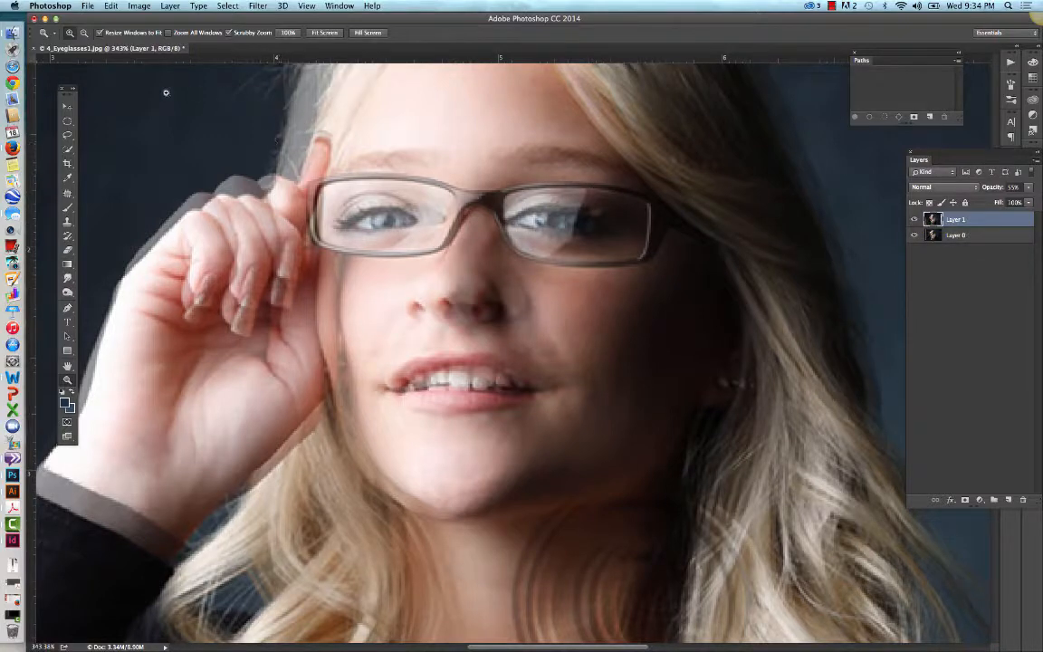
pyautogui.click(67, 105)
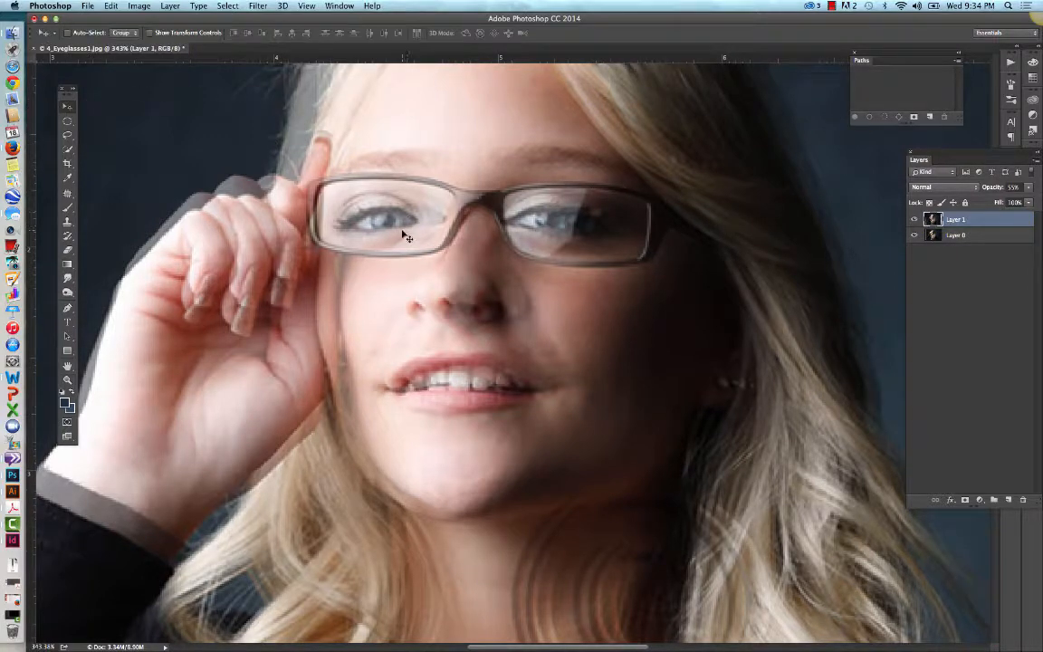
pyautogui.moveTo(405, 236); pyautogui.dragTo(398, 238)
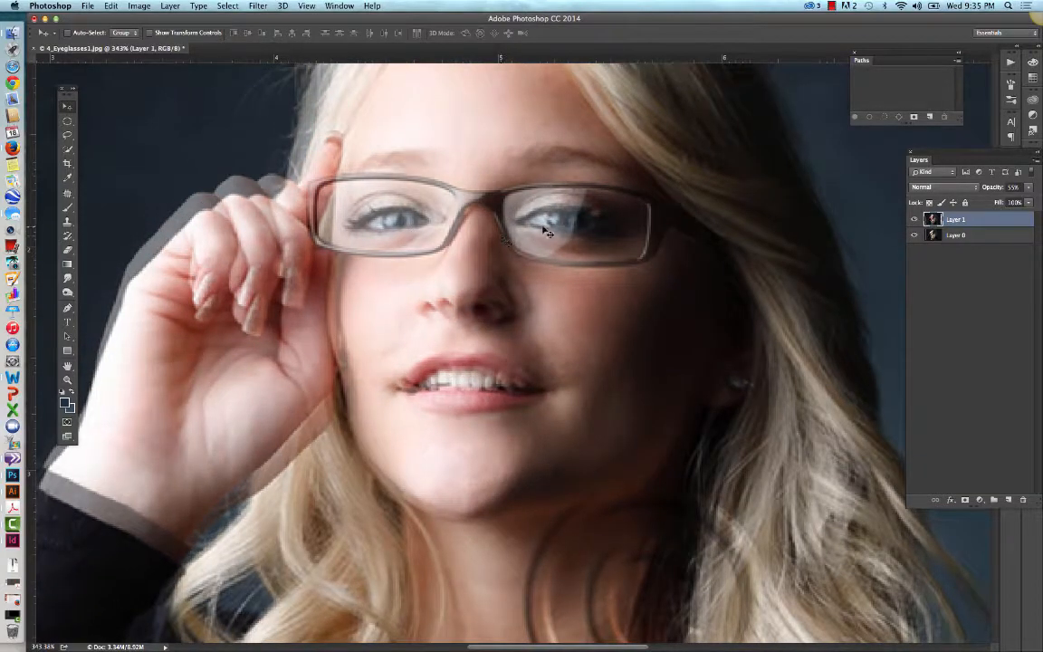
pyautogui.moveTo(546, 226); pyautogui.dragTo(559, 222)
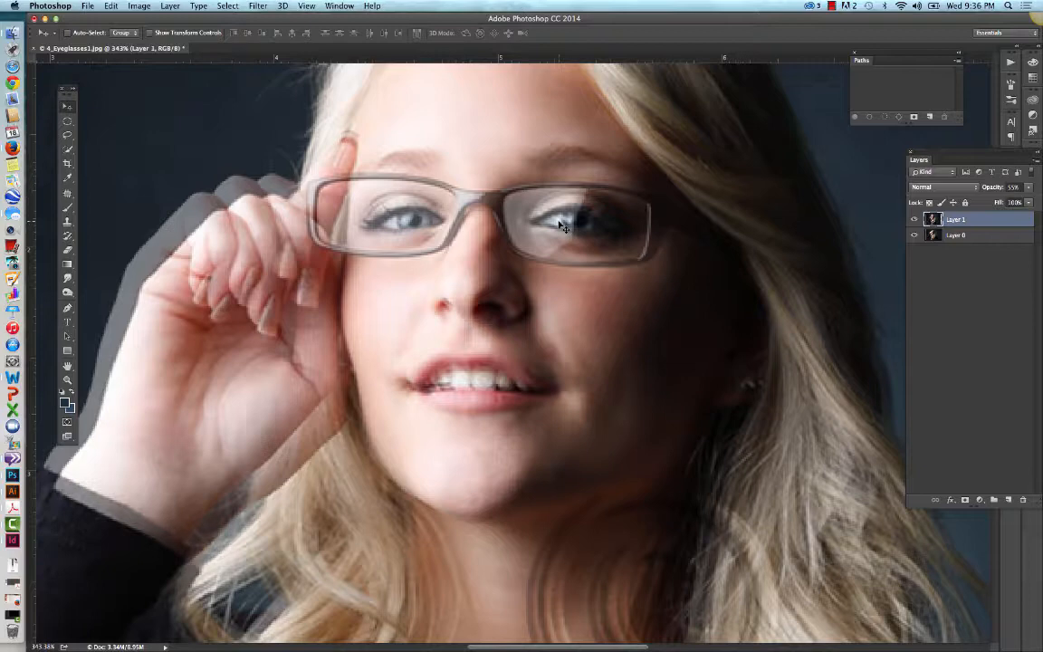
pyautogui.press('super')
pyautogui.press('super+t')
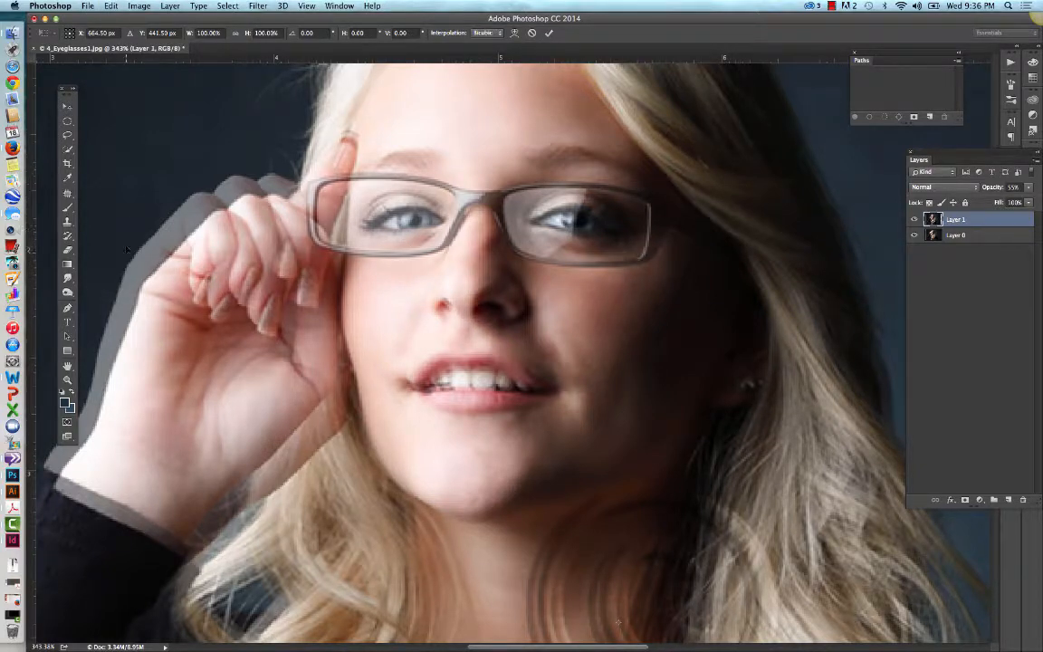
pyautogui.click(137, 8)
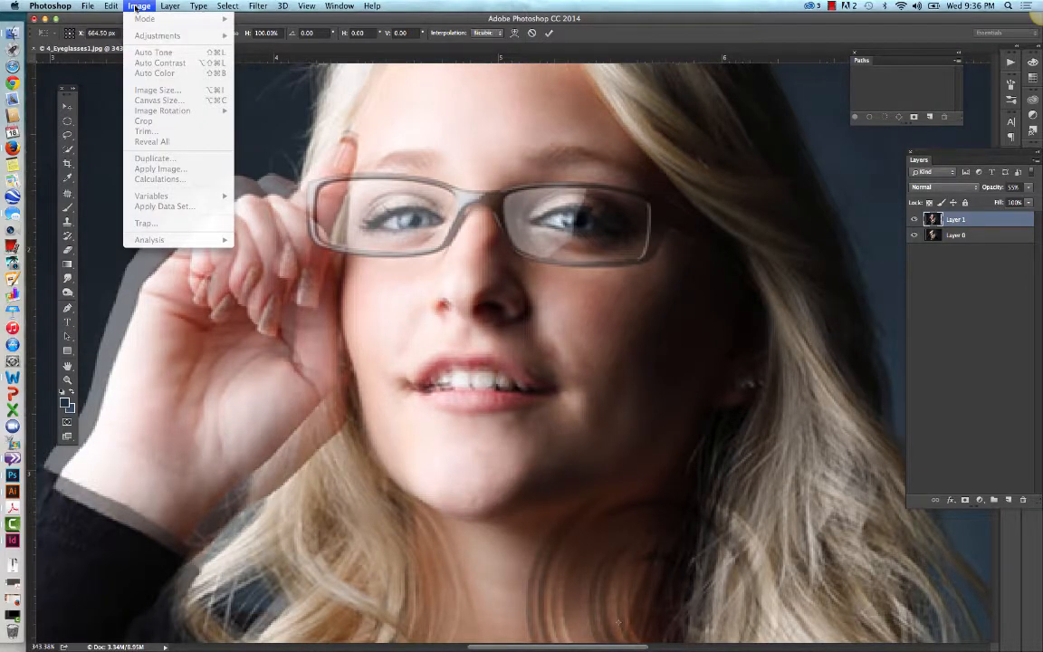
pyautogui.click(137, 7)
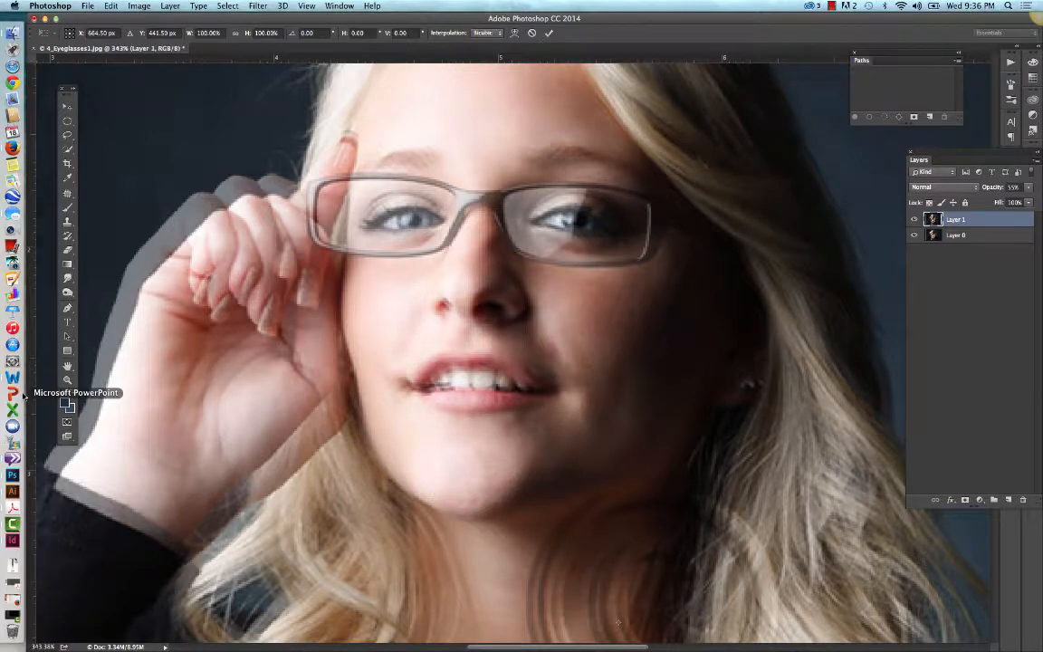
# Step: Rotate Layer 1 clockwise by about 1.9 degrees with Free Transform to match the tilt of the face below
pyautogui.click(67, 380)
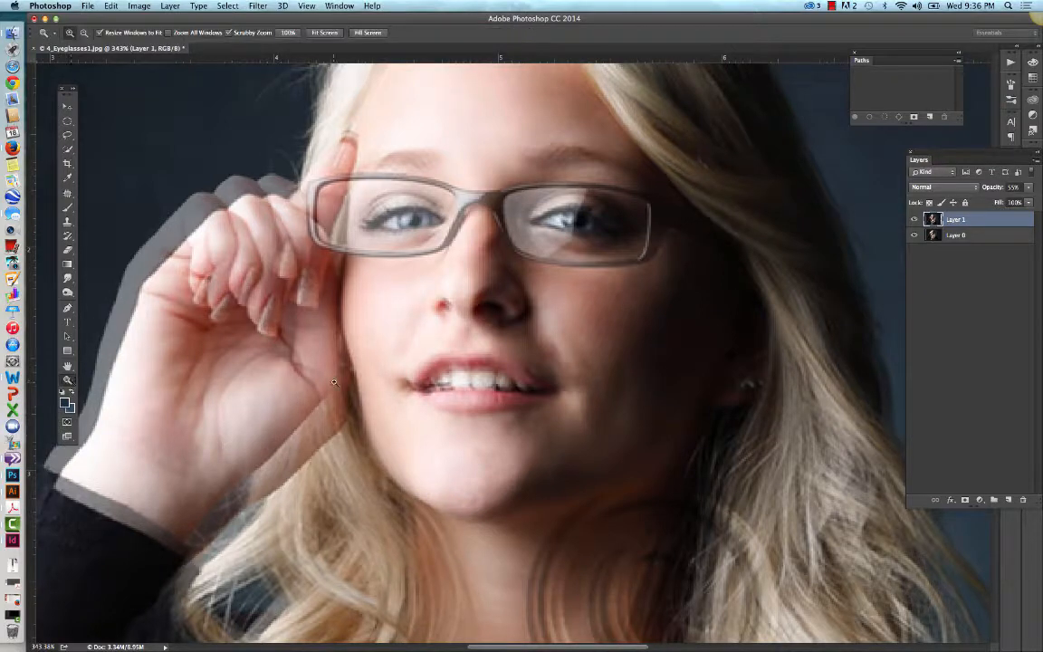
pyautogui.keyDown('alt'); pyautogui.click(335, 382); pyautogui.keyUp('alt')
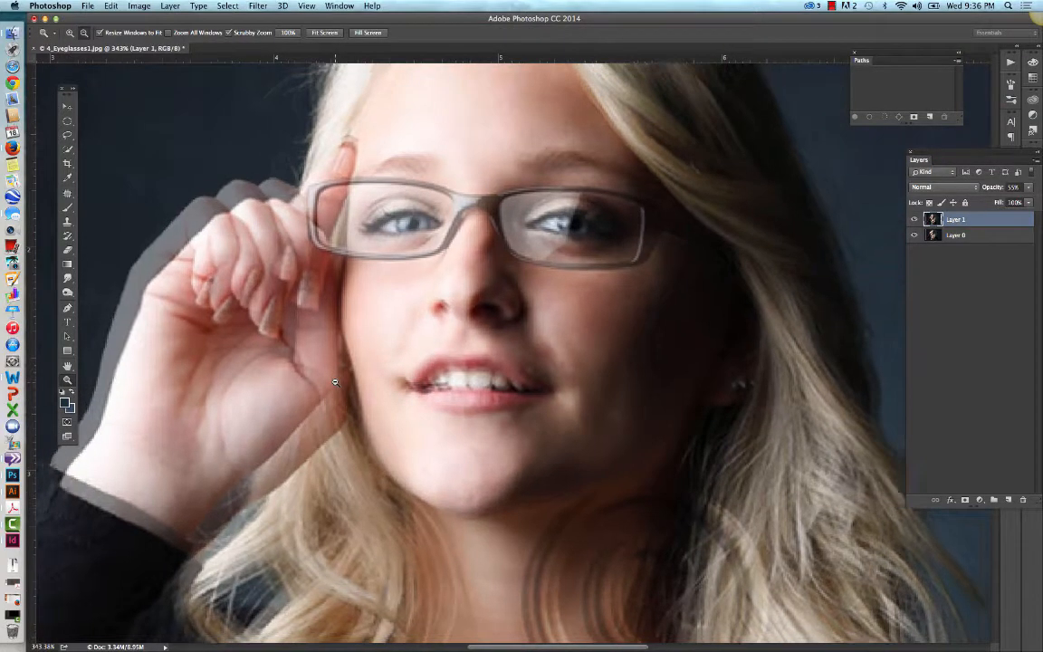
pyautogui.keyDown('alt'); pyautogui.click(335, 383); pyautogui.keyUp('alt')
pyautogui.keyDown('alt'); pyautogui.click(335, 382); pyautogui.keyUp('alt')
pyautogui.keyDown('alt'); pyautogui.click(335, 382); pyautogui.keyUp('alt')
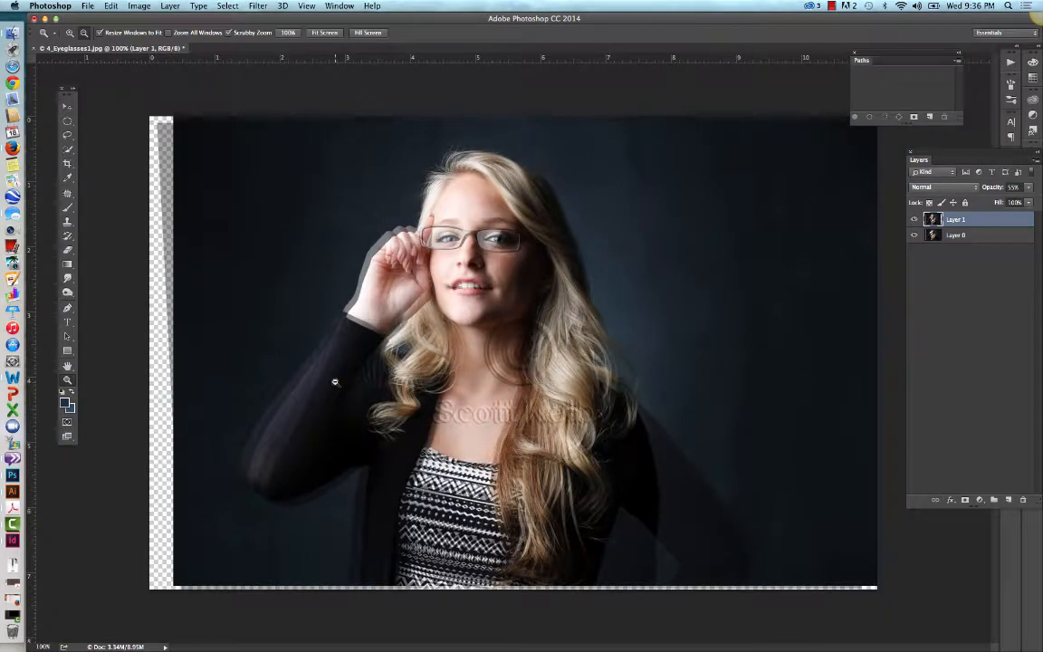
pyautogui.keyDown('alt'); pyautogui.click(335, 382); pyautogui.keyUp('alt')
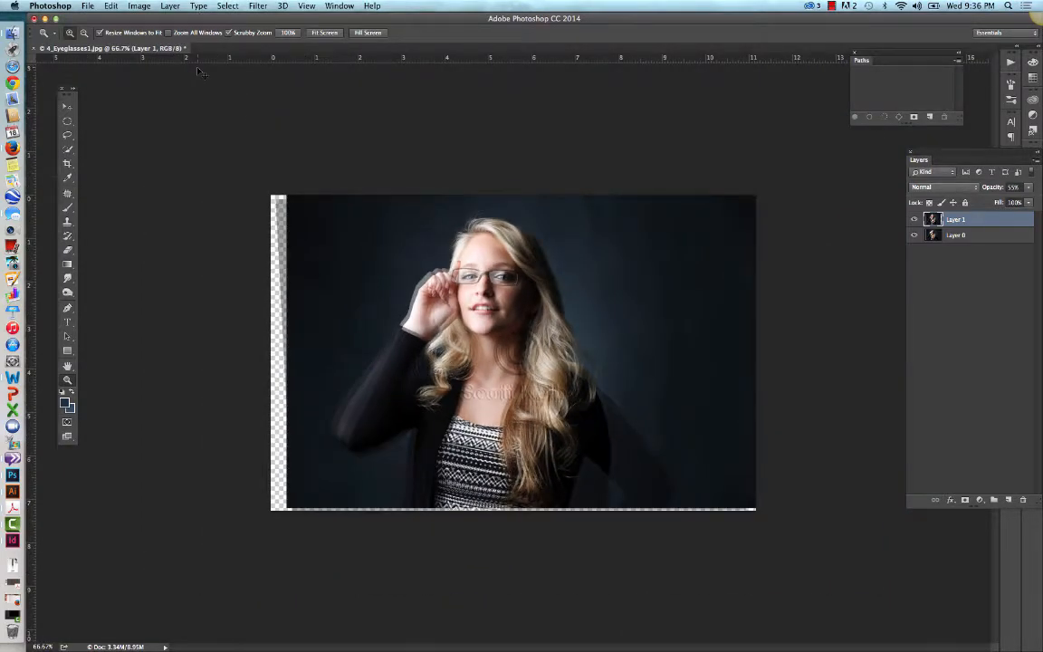
pyautogui.hotkey('ctrl', 't')
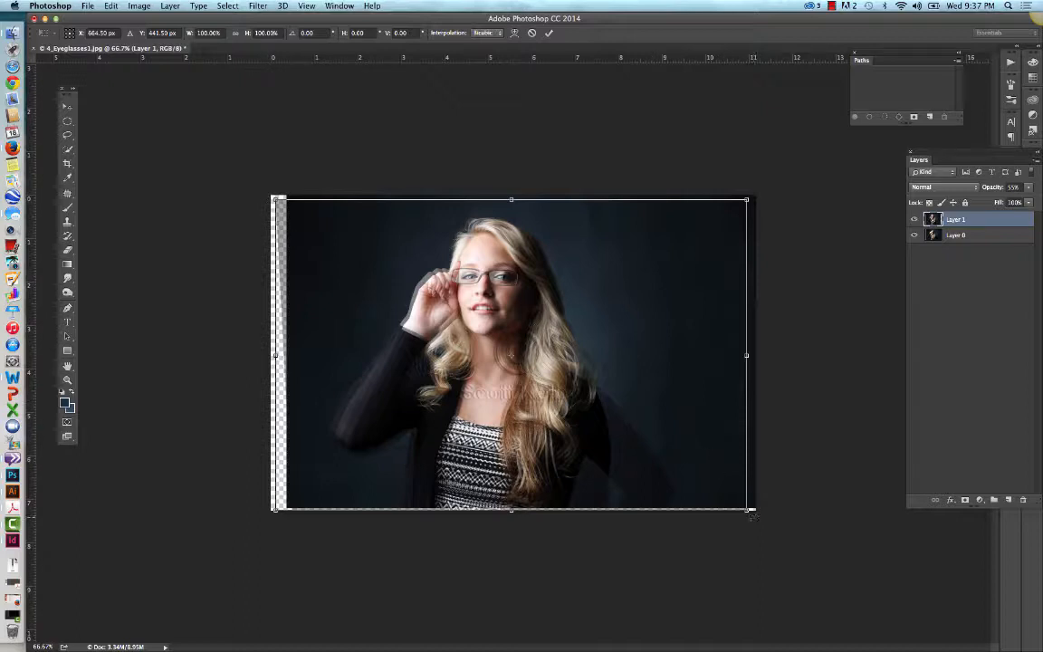
pyautogui.moveTo(750, 514); pyautogui.dragTo(762, 534)
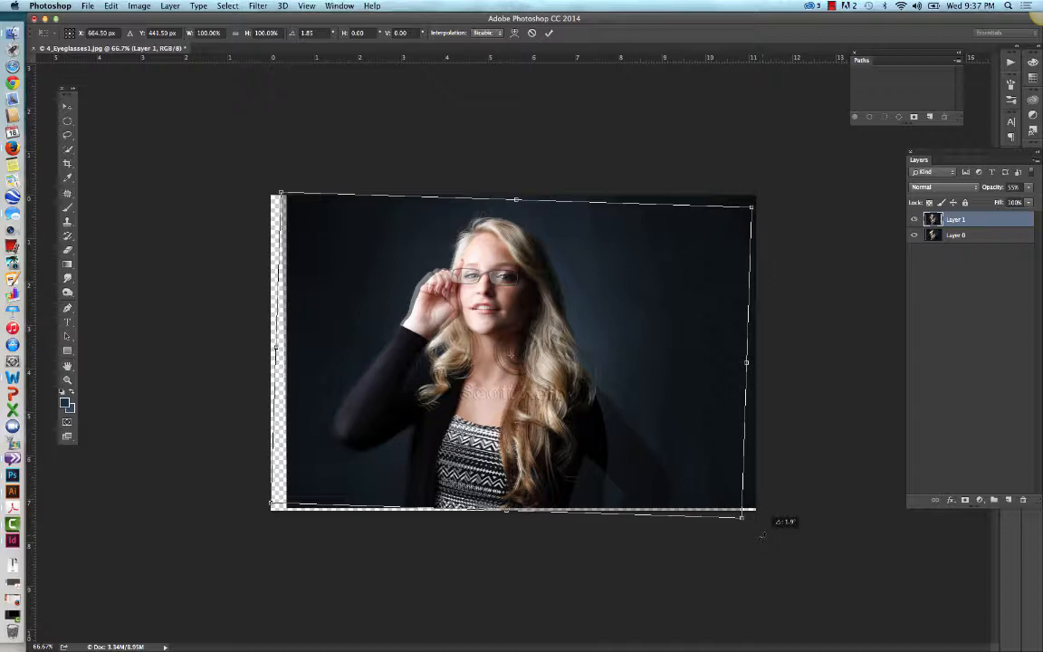
pyautogui.moveTo(762, 535)
pyautogui.mouseDown()
pyautogui.moveTo(763, 524)
pyautogui.moveTo(764, 538)
pyautogui.mouseUp()
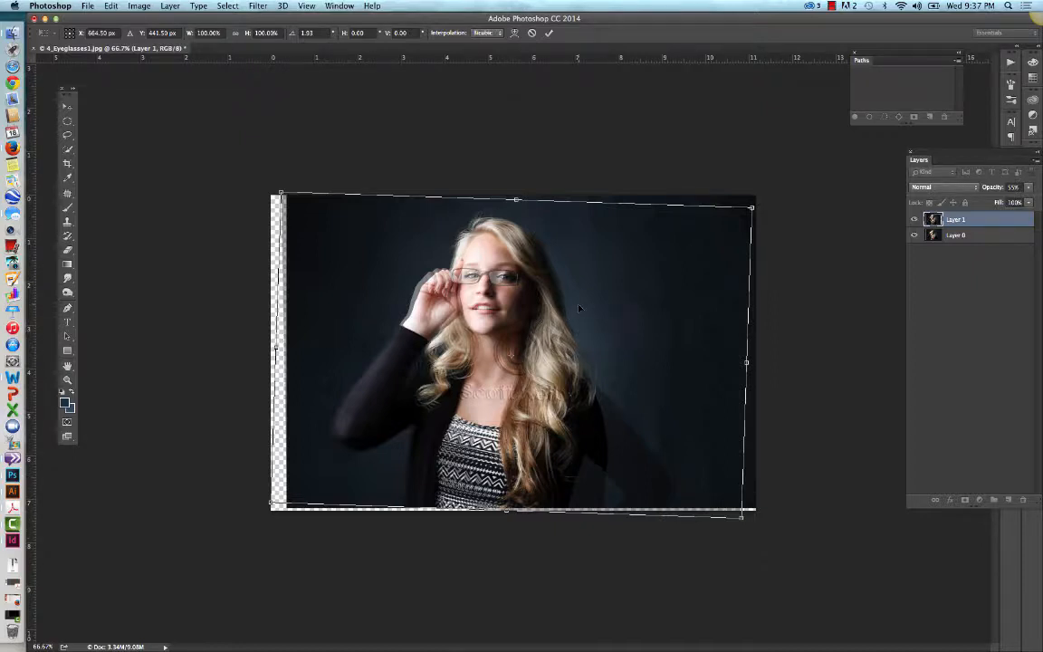
# Step: Nudge Layer 1 about 0.085 in left and 0.016 in up so its eyes sit inside the frames, and apply the transformation
pyautogui.moveTo(579, 309); pyautogui.dragTo(575, 308)
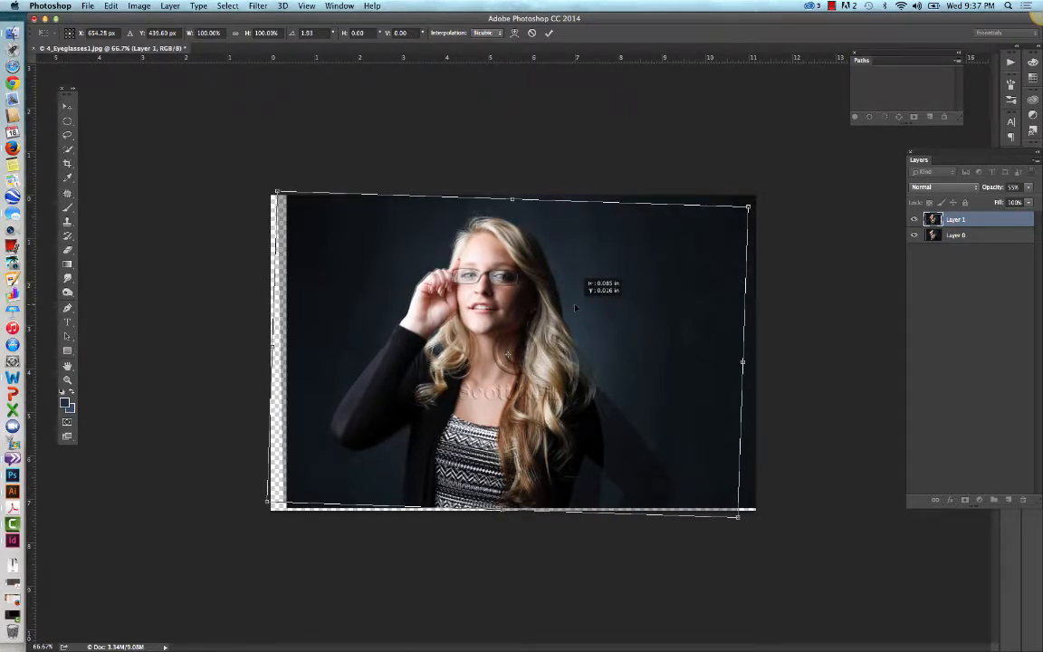
pyautogui.moveTo(575, 307); pyautogui.dragTo(575, 307)
pyautogui.click(68, 381)
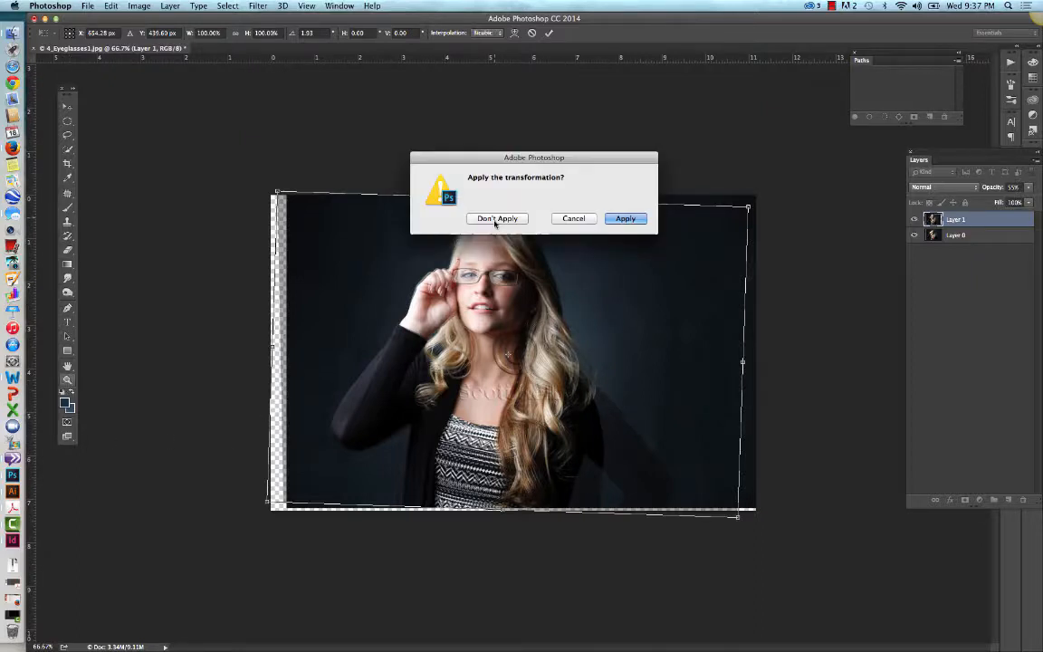
pyautogui.click(590, 220)
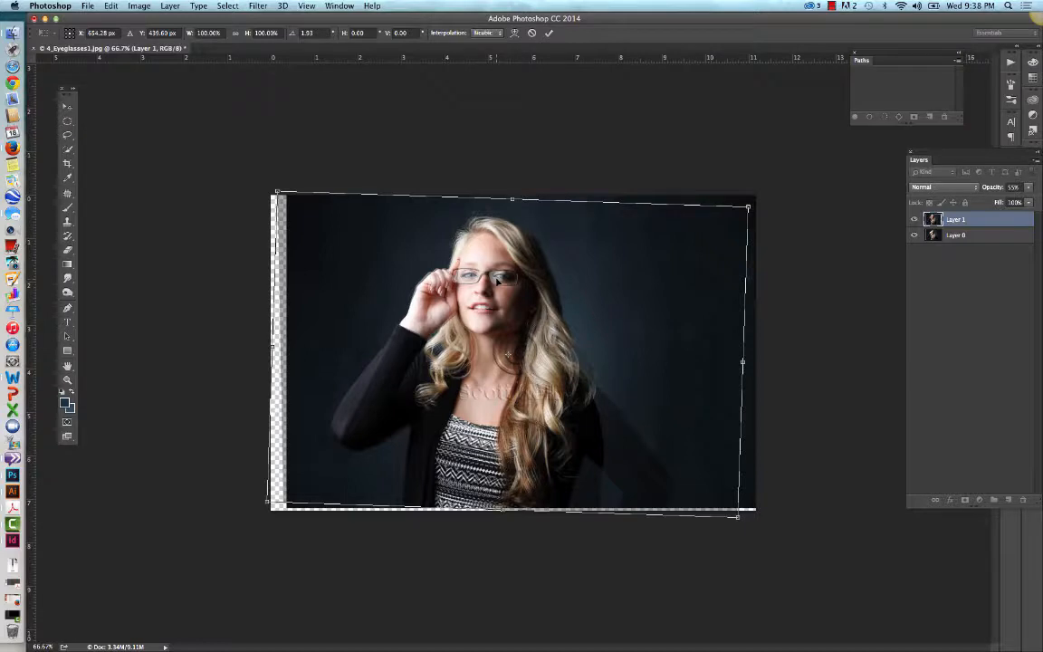
pyautogui.press('Escape')
pyautogui.press('z')
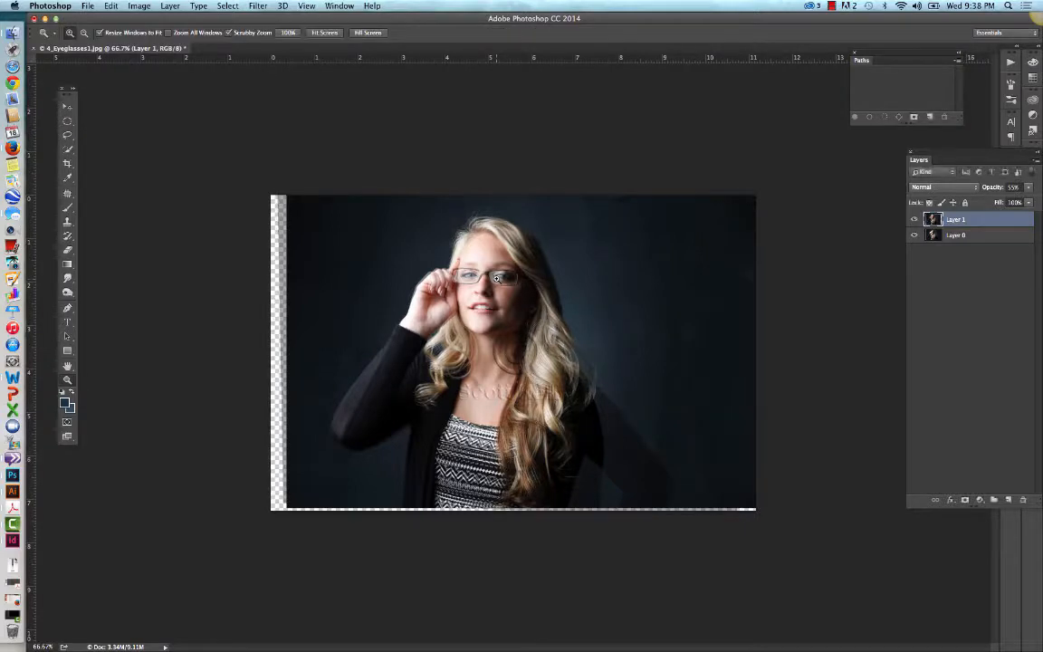
# Step: Restore Layer 1's opacity to 100% and add a black layer mask that hides the whole layer
pyautogui.click(1029, 187)
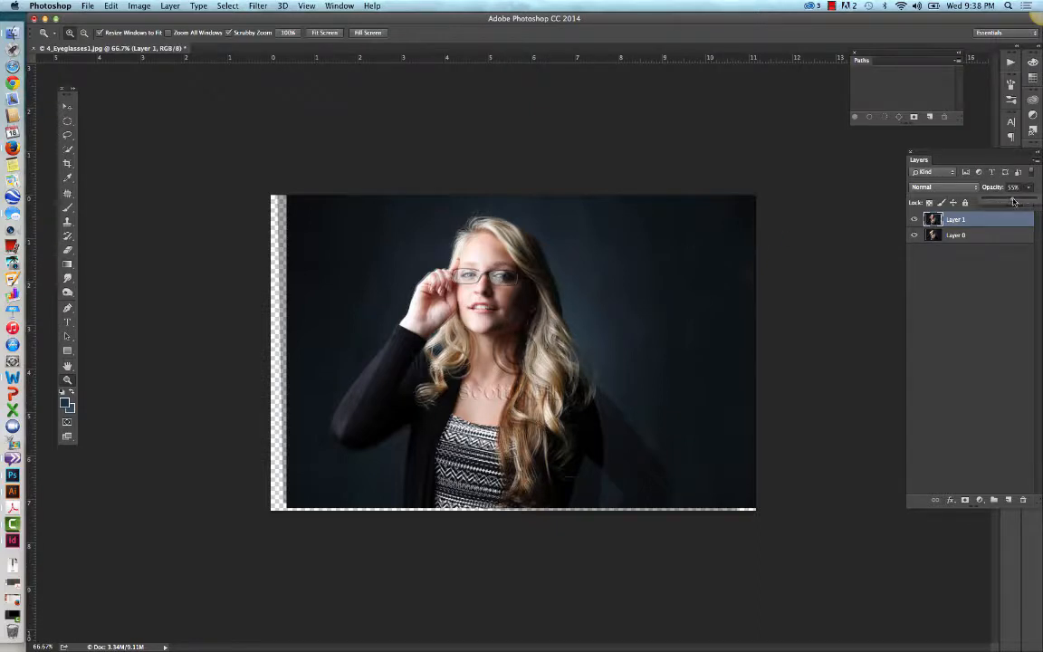
pyautogui.moveTo(1013, 203); pyautogui.dragTo(1038, 198)
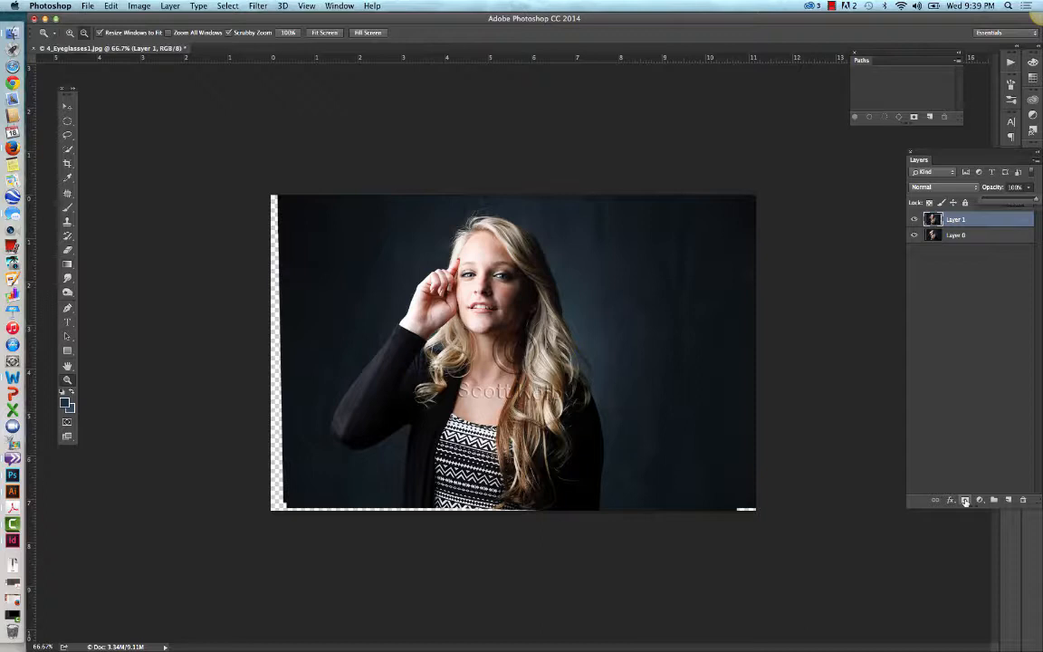
pyautogui.keyDown('alt'); pyautogui.click(965, 501); pyautogui.keyUp('alt')
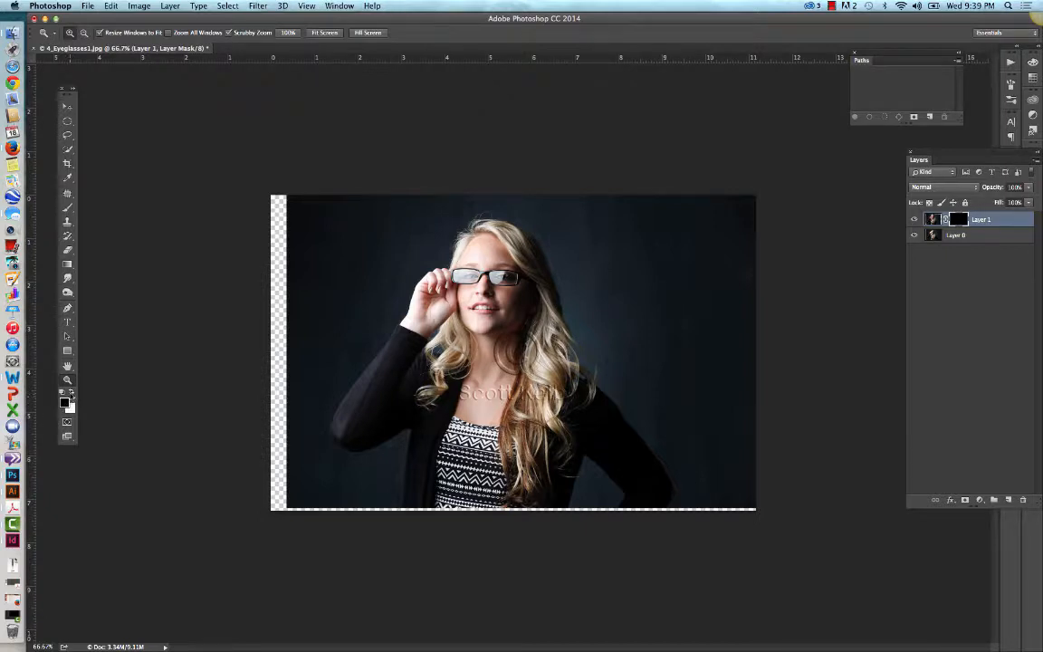
# Step: Make white the foreground color and set up a soft 9 px Brush with 0% hardness
pyautogui.click(70, 393)
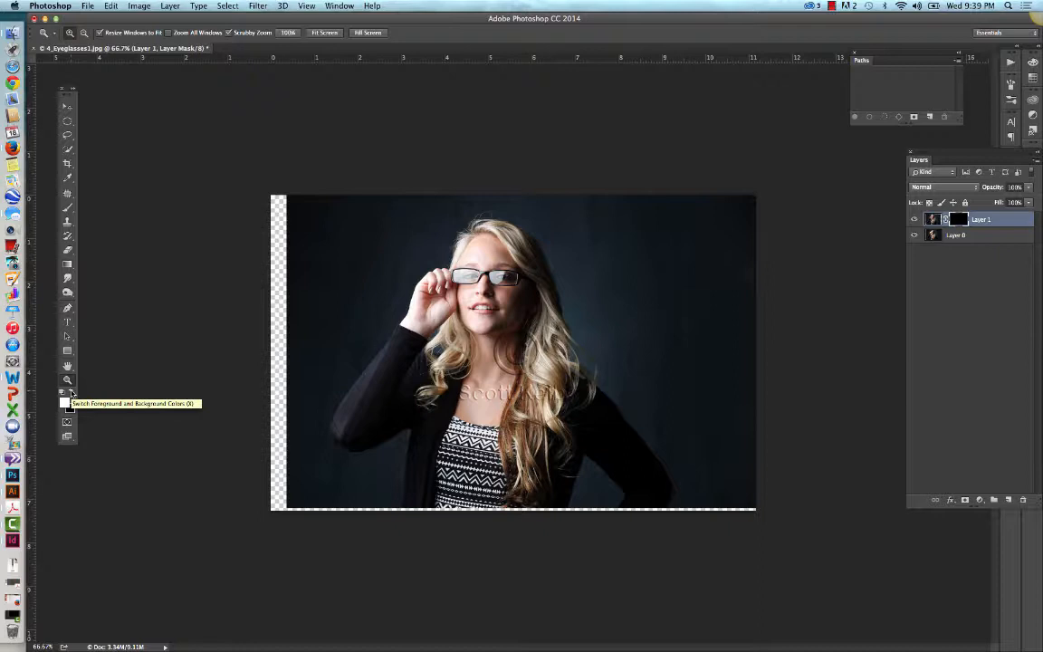
pyautogui.press('b')
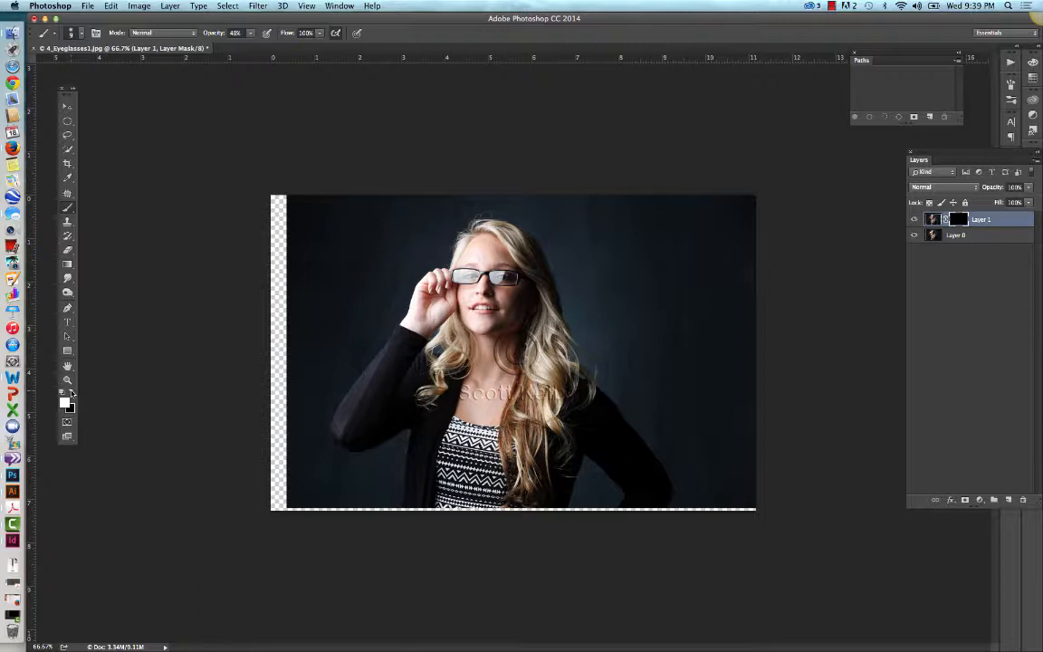
pyautogui.click(80, 34)
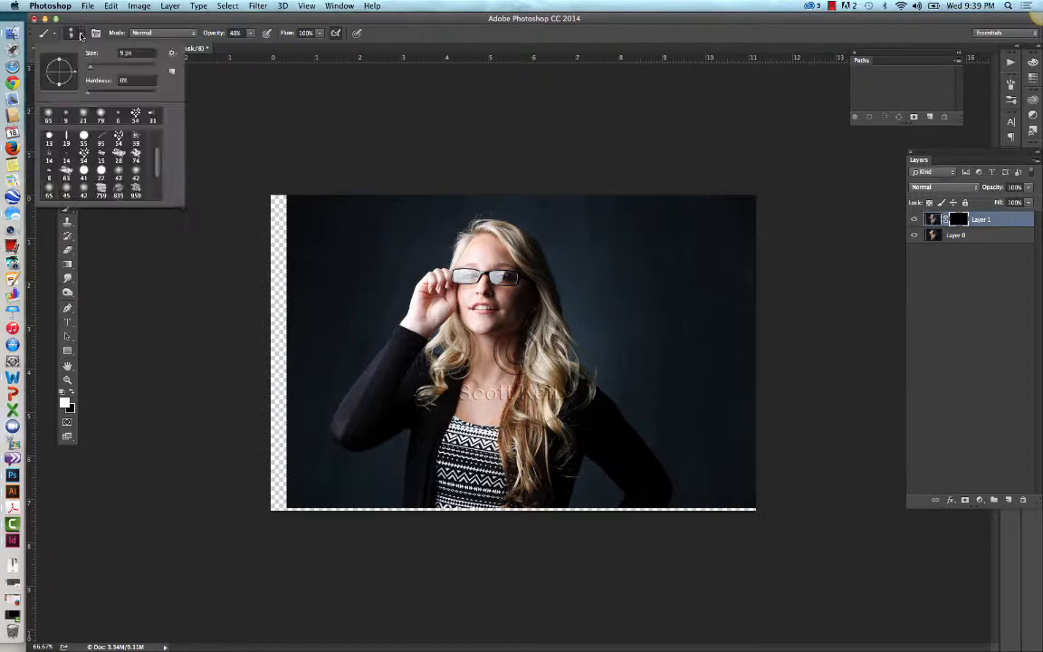
pyautogui.click(87, 96)
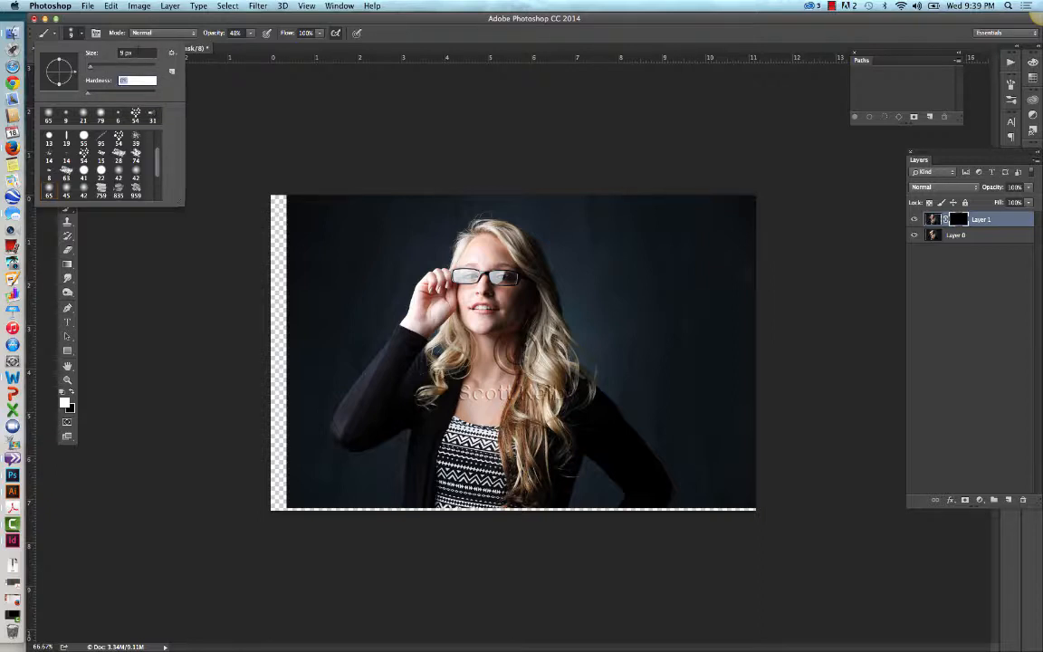
pyautogui.press('Return')
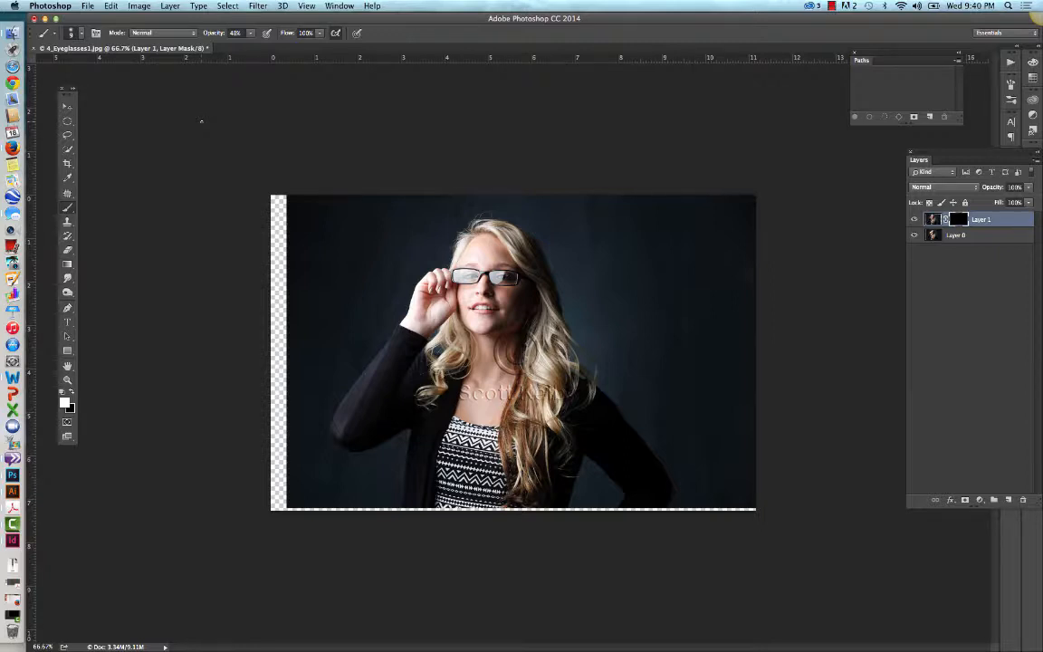
# Step: Frame the face closely for mask painting and set the Brush opacity to 100%
pyautogui.click(67, 379)
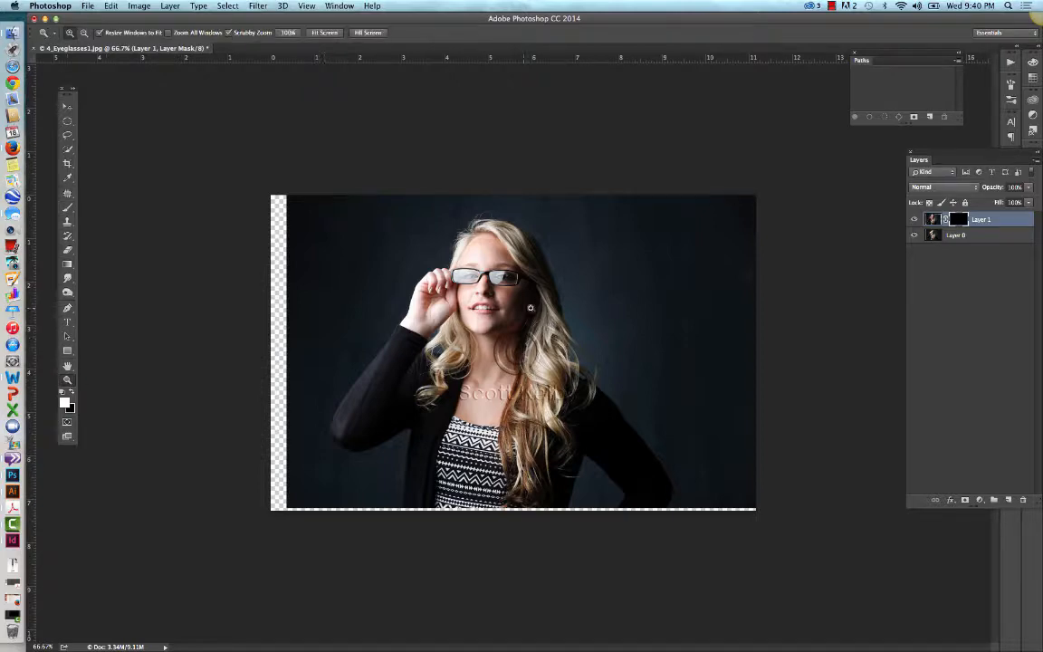
pyautogui.moveTo(442, 265); pyautogui.dragTo(488, 302)
pyautogui.hscroll(5, 695, 398)
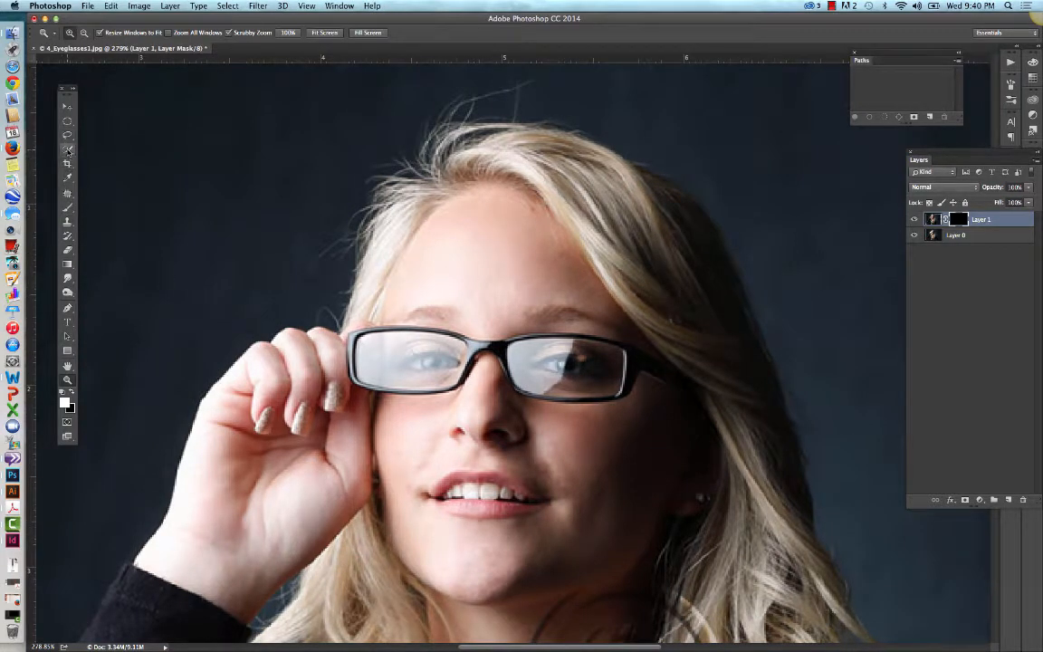
pyautogui.click(67, 207)
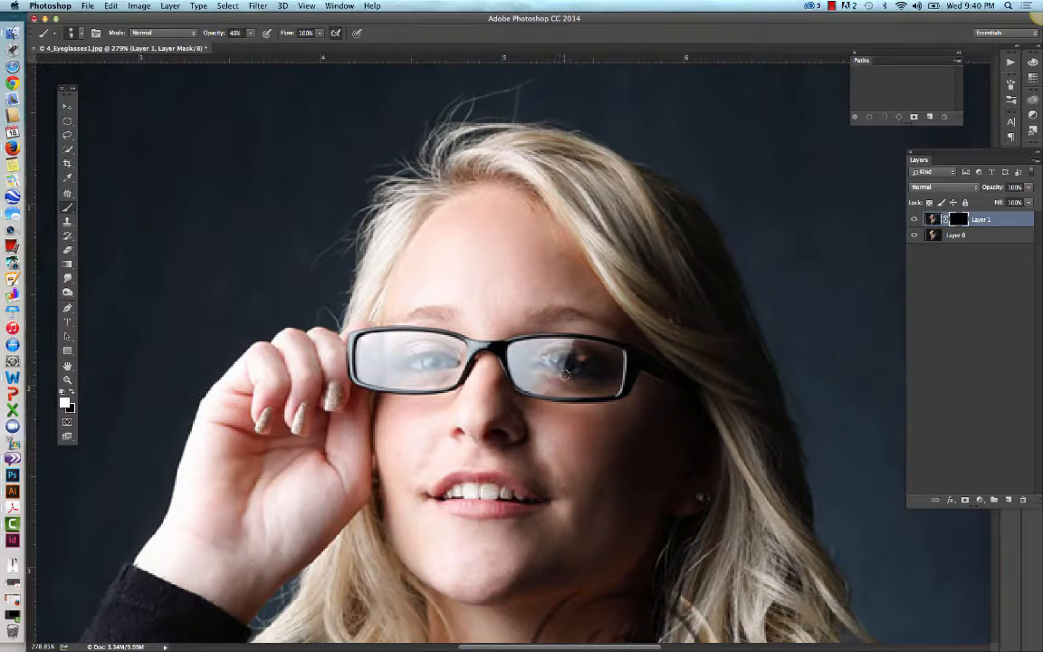
pyautogui.click(251, 34)
pyautogui.moveTo(253, 47); pyautogui.dragTo(285, 47)
# Step: Paint white on Layer 1's mask inside the lens farther from the raised hand to remove its reflection
pyautogui.click(557, 378)
pyautogui.moveTo(533, 351)
pyautogui.mouseDown()
pyautogui.moveTo(551, 361)
pyautogui.moveTo(537, 381)
pyautogui.moveTo(546, 387)
pyautogui.moveTo(532, 380)
pyautogui.moveTo(557, 383)
pyautogui.moveTo(534, 389)
pyautogui.moveTo(576, 346)
pyautogui.moveTo(521, 343)
pyautogui.moveTo(540, 375)
pyautogui.moveTo(516, 376)
pyautogui.moveTo(547, 388)
pyautogui.moveTo(523, 377)
pyautogui.moveTo(514, 352)
pyautogui.mouseUp()
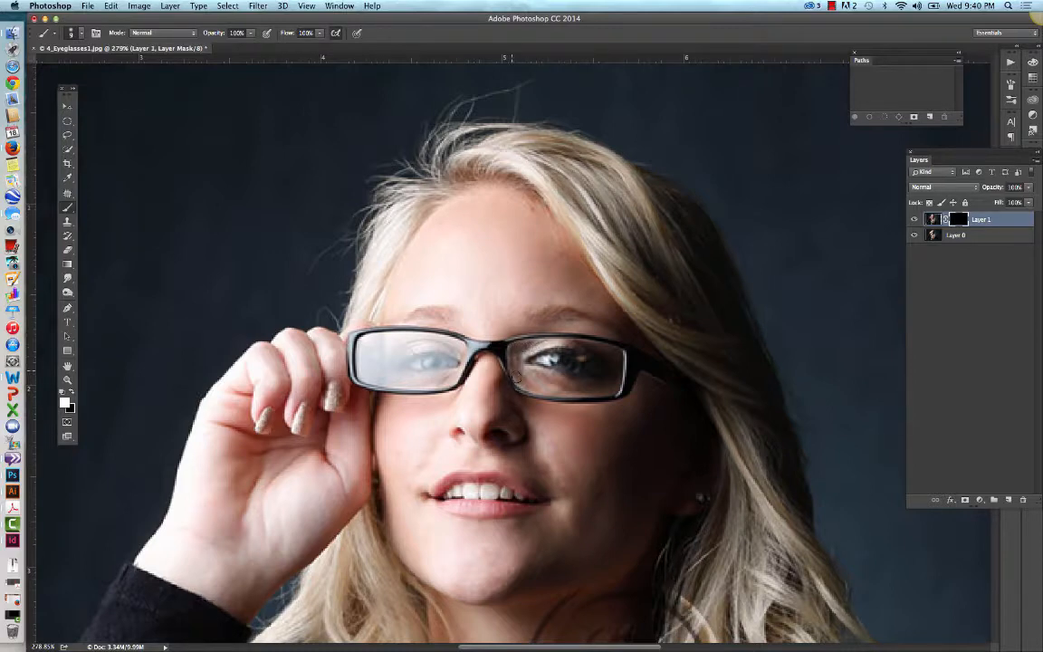
pyautogui.moveTo(516, 377)
pyautogui.mouseDown()
pyautogui.moveTo(543, 391)
pyautogui.moveTo(600, 388)
pyautogui.mouseUp()
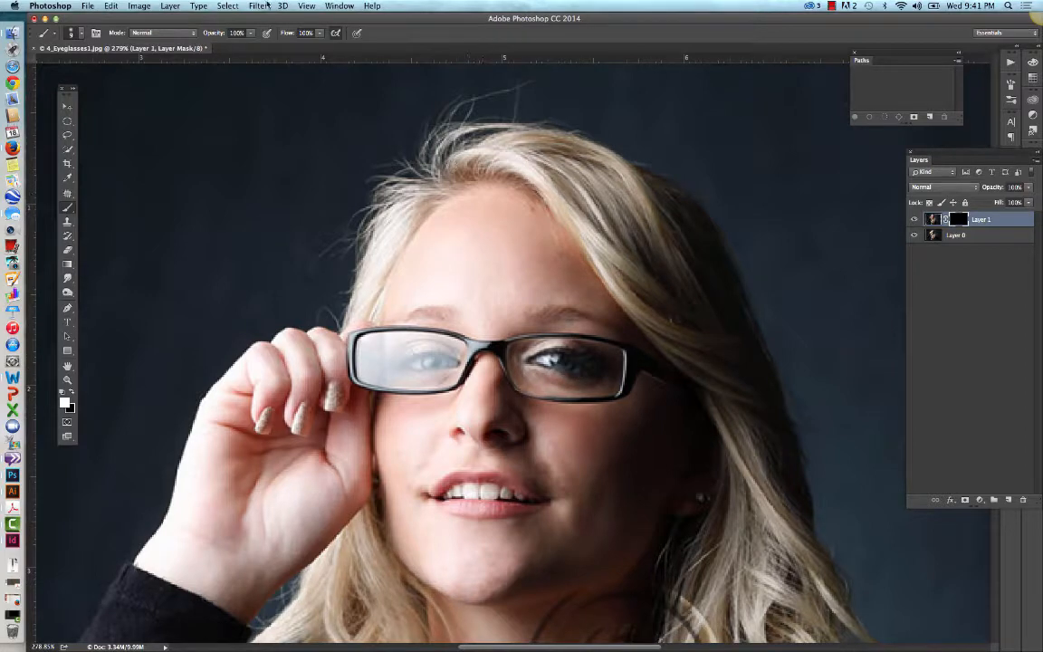
# Step: Step through the document history among the Move, Add Layer Mask and Free Transform states, ending at Free Transform
pyautogui.click(338, 6)
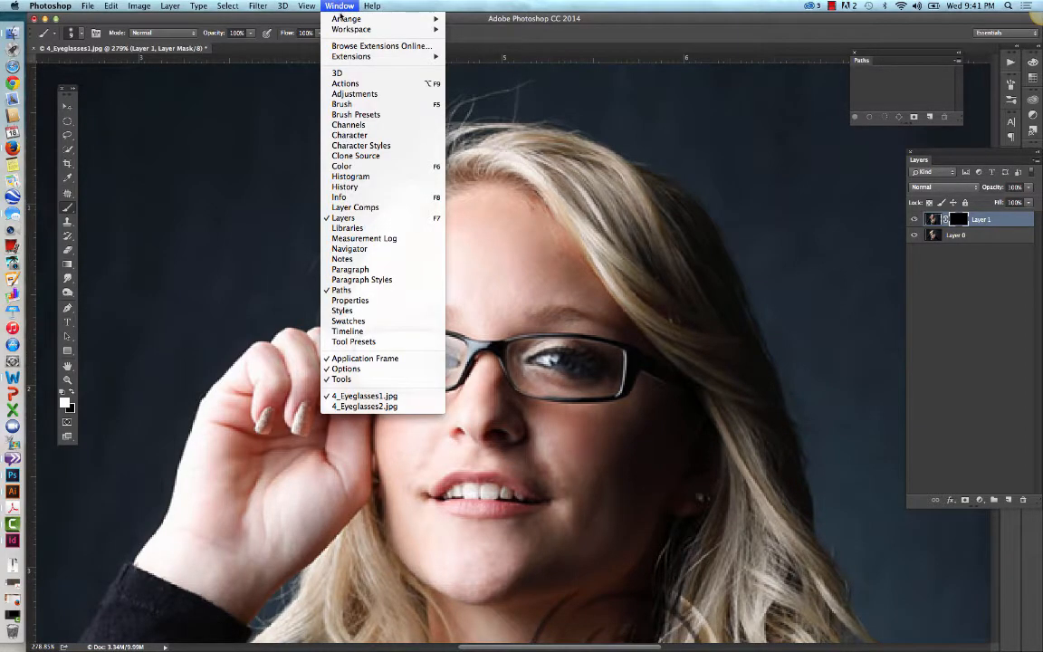
pyautogui.click(344, 187)
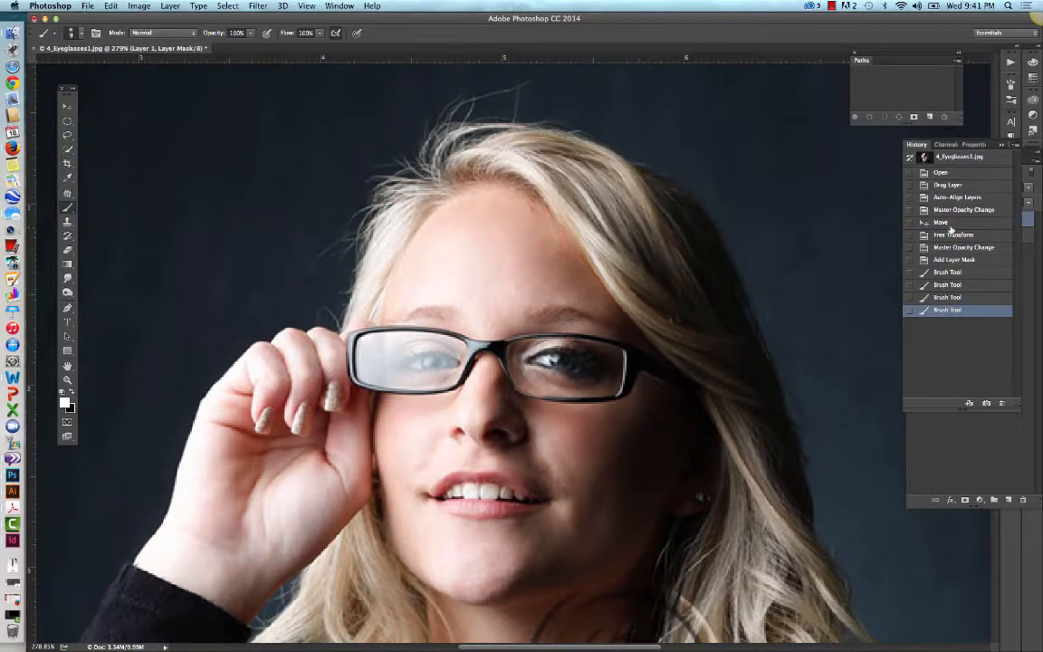
pyautogui.click(941, 223)
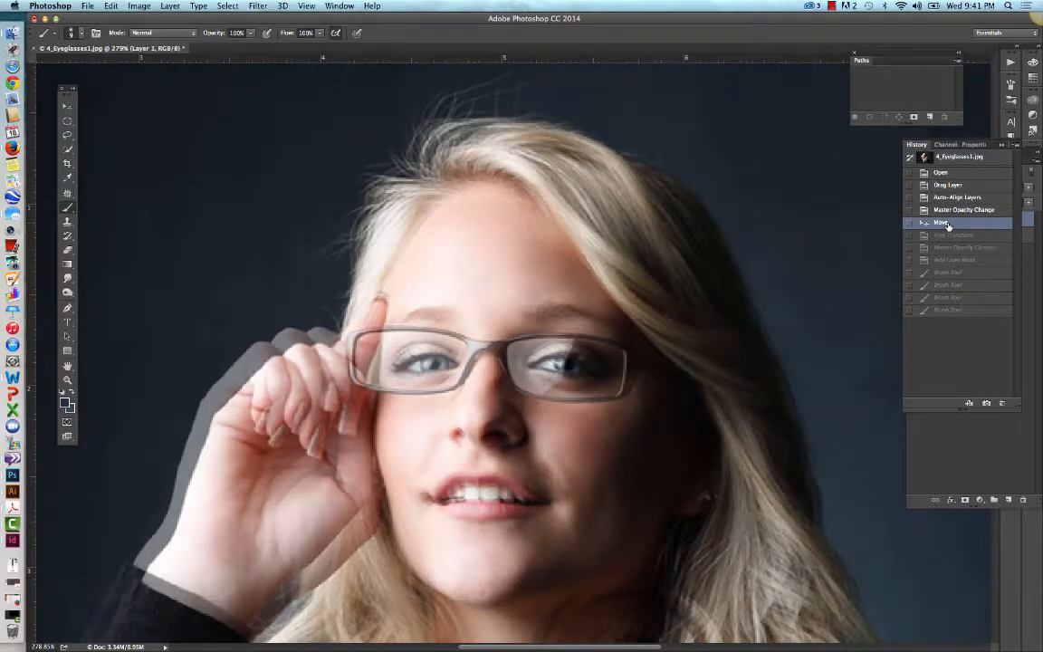
pyautogui.click(945, 236)
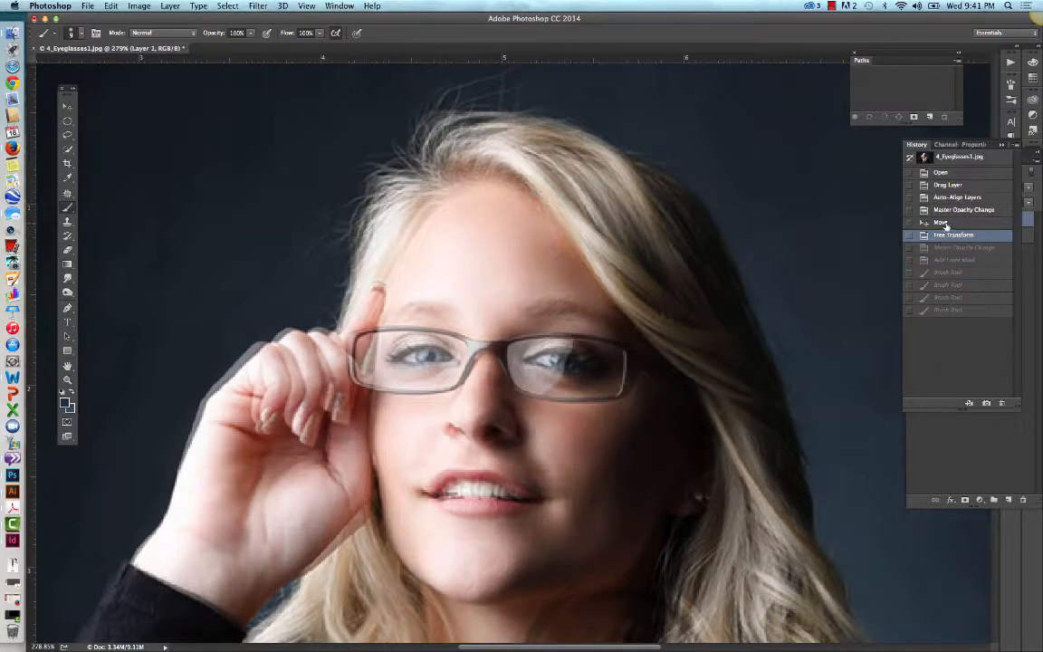
pyautogui.click(944, 223)
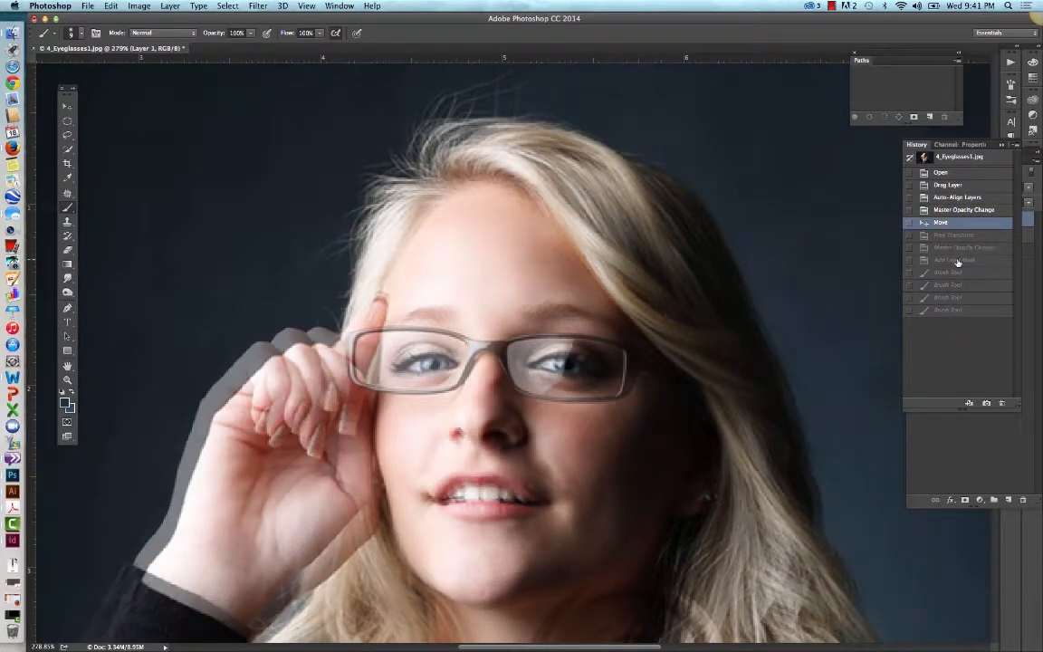
pyautogui.click(958, 260)
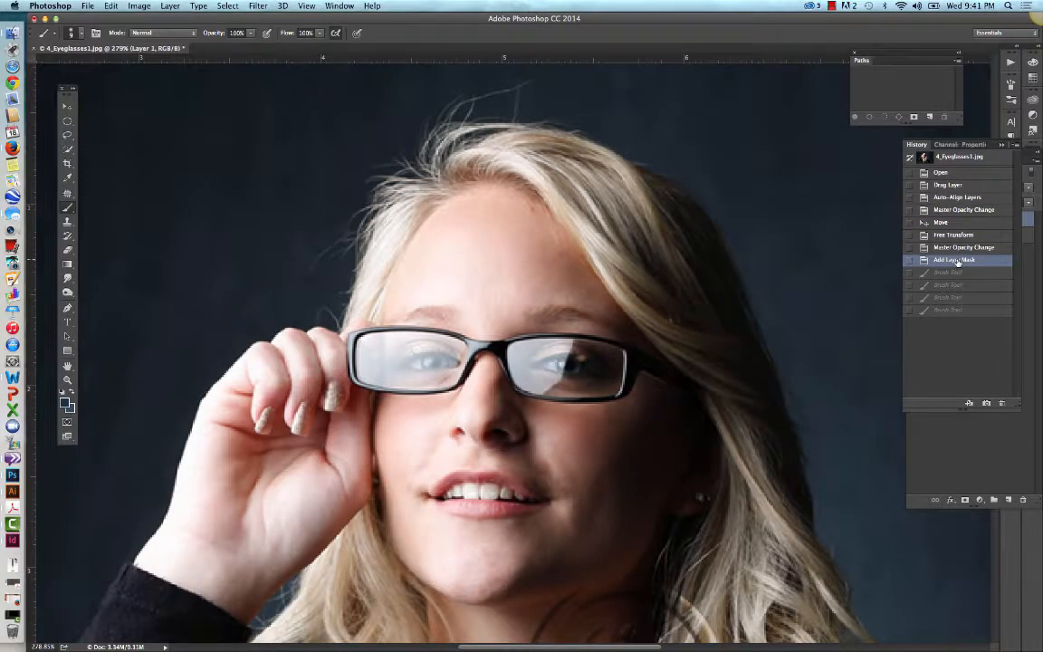
pyautogui.click(950, 236)
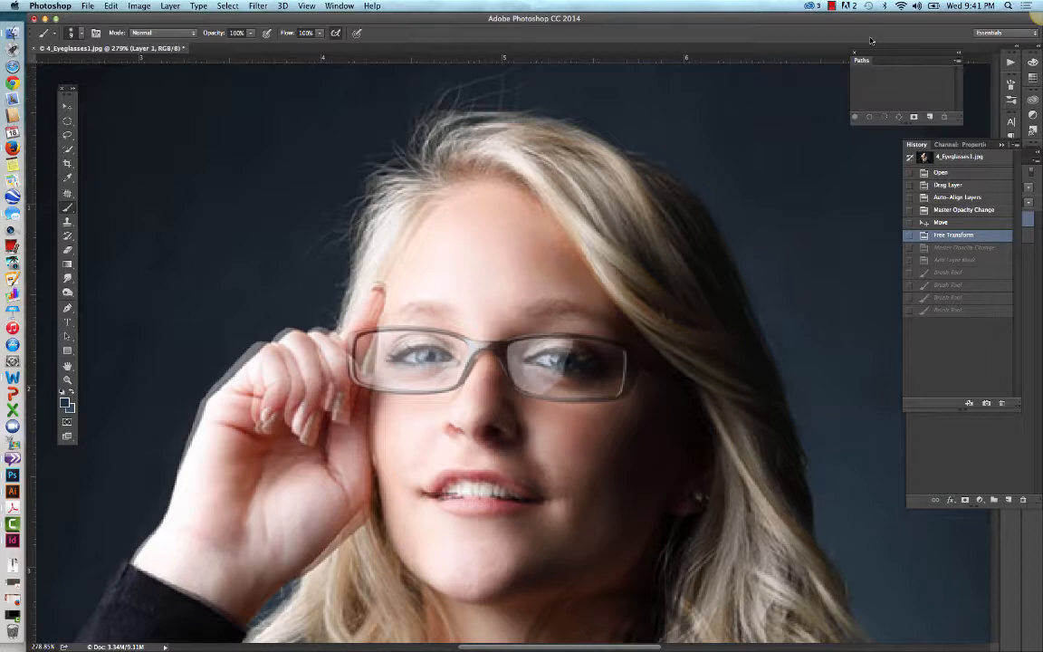
pyautogui.click(832, 6)
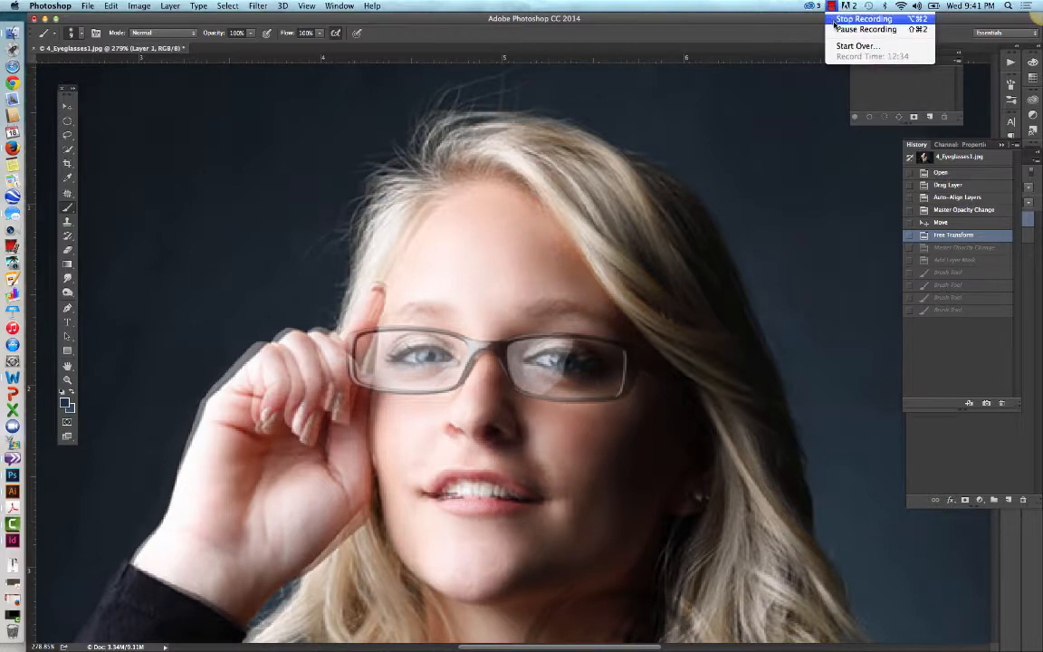
pyautogui.click(835, 28)
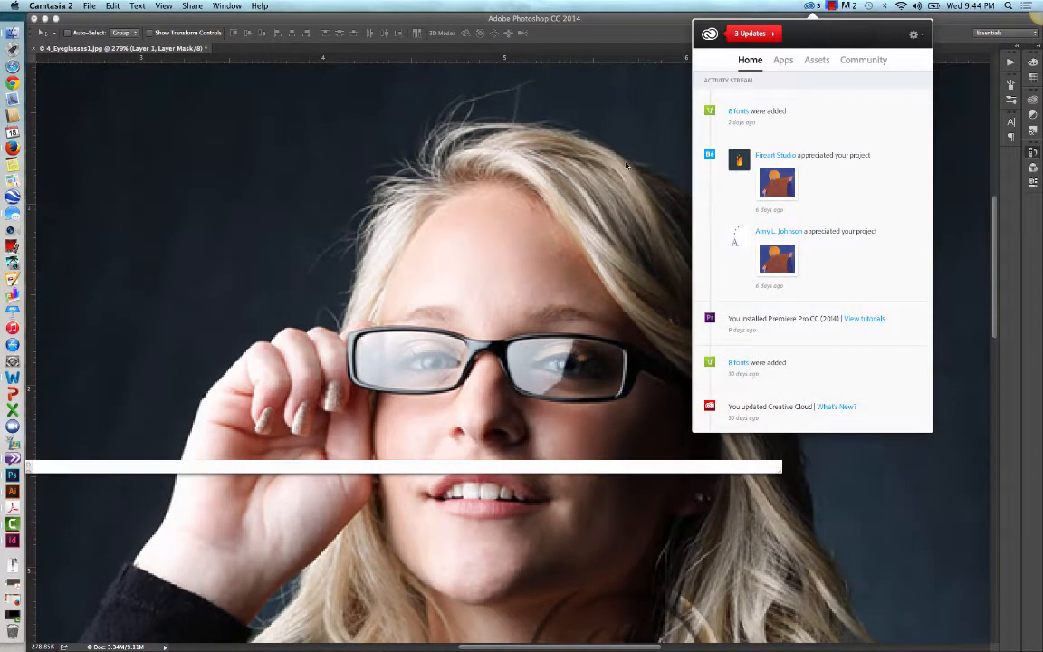
pyautogui.click(624, 166)
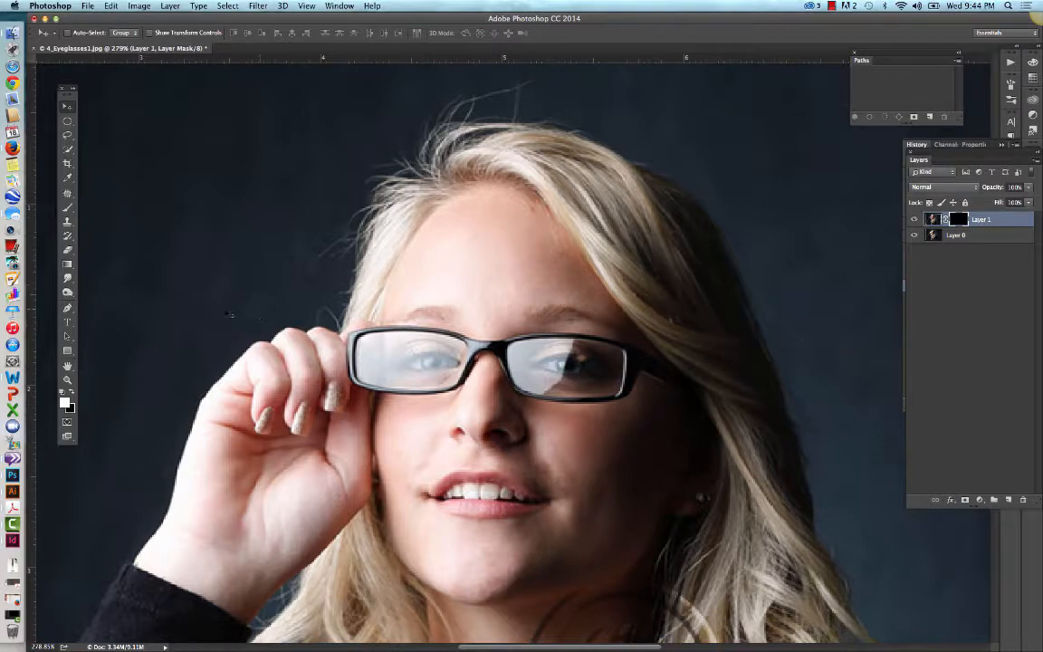
# Step: Brush white on Layer 1's mask over the reflection in the lens farther from the hand, staying inside the frame
pyautogui.click(66, 210)
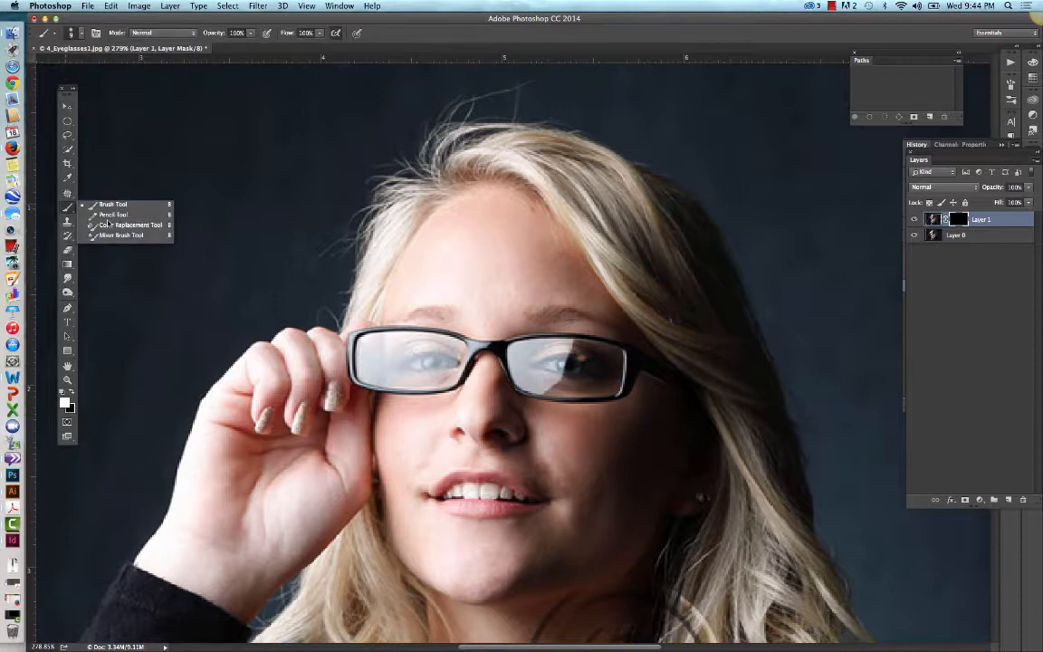
pyautogui.click(113, 205)
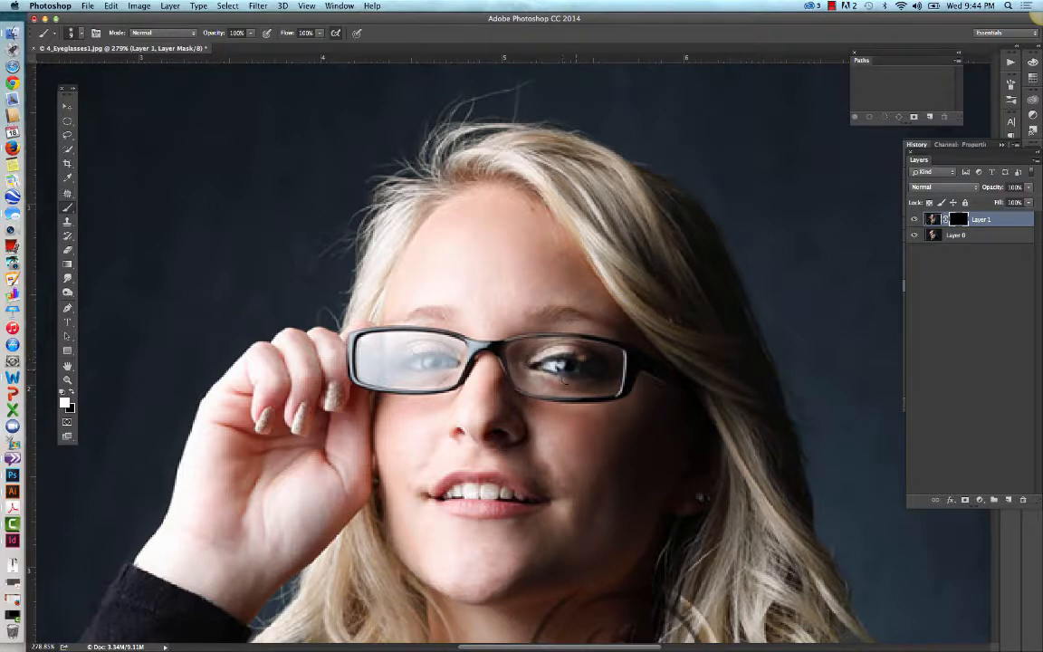
pyautogui.moveTo(568, 342); pyautogui.dragTo(601, 380)
# Step: Paint the mask white over the lens beside the hand, undo the strokes, and repaint them inside the frame
pyautogui.moveTo(449, 356)
pyautogui.mouseDown()
pyautogui.moveTo(399, 359)
pyautogui.moveTo(408, 371)
pyautogui.moveTo(427, 366)
pyautogui.moveTo(395, 373)
pyautogui.moveTo(445, 372)
pyautogui.moveTo(425, 384)
pyautogui.moveTo(391, 384)
pyautogui.moveTo(356, 369)
pyautogui.moveTo(360, 341)
pyautogui.moveTo(416, 337)
pyautogui.moveTo(375, 365)
pyautogui.moveTo(366, 352)
pyautogui.moveTo(363, 364)
pyautogui.moveTo(378, 373)
pyautogui.moveTo(393, 366)
pyautogui.moveTo(374, 363)
pyautogui.moveTo(378, 349)
pyautogui.moveTo(399, 343)
pyautogui.moveTo(387, 358)
pyautogui.moveTo(440, 343)
pyautogui.moveTo(424, 344)
pyautogui.moveTo(456, 349)
pyautogui.moveTo(450, 374)
pyautogui.moveTo(377, 383)
pyautogui.moveTo(398, 377)
pyautogui.moveTo(367, 376)
pyautogui.moveTo(437, 354)
pyautogui.moveTo(385, 339)
pyautogui.moveTo(372, 338)
pyautogui.moveTo(359, 364)
pyautogui.mouseUp()
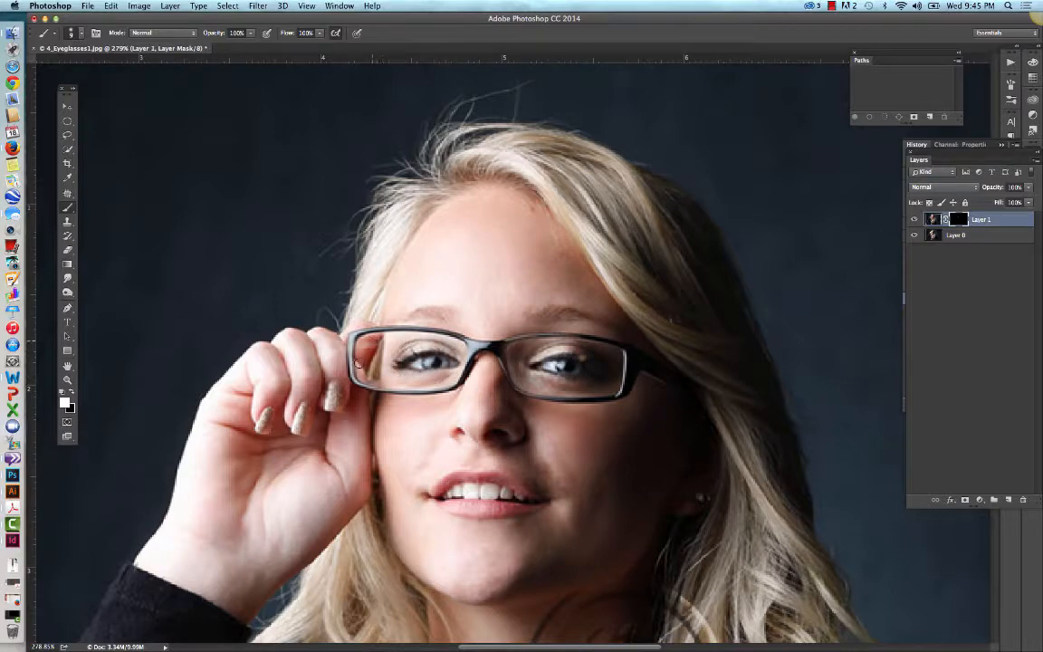
pyautogui.moveTo(409, 338); pyautogui.dragTo(461, 347)
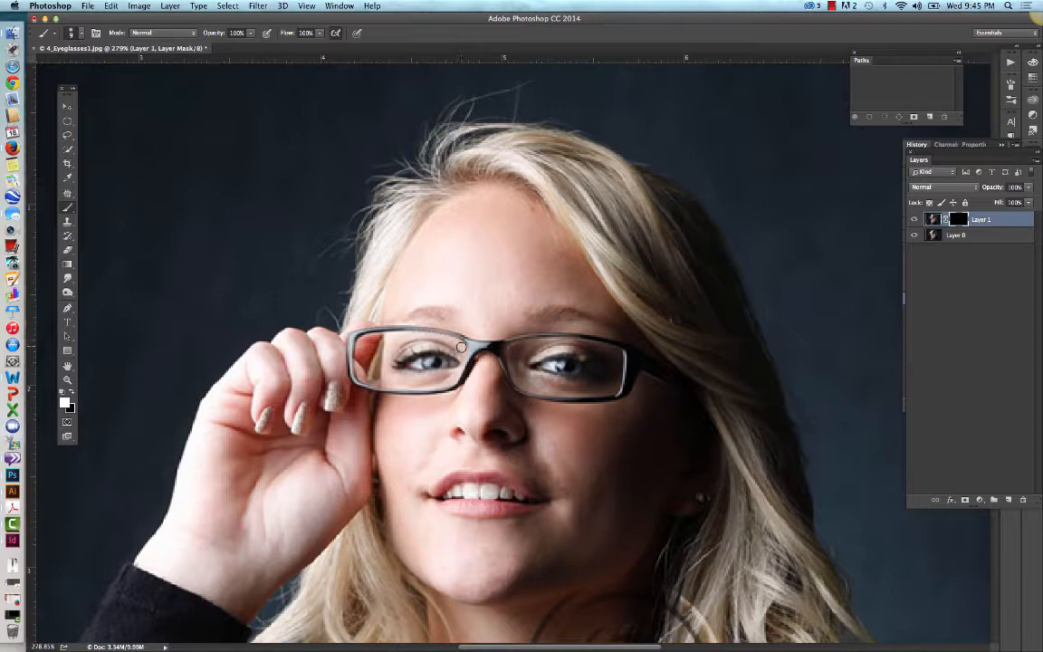
pyautogui.press('super+z')
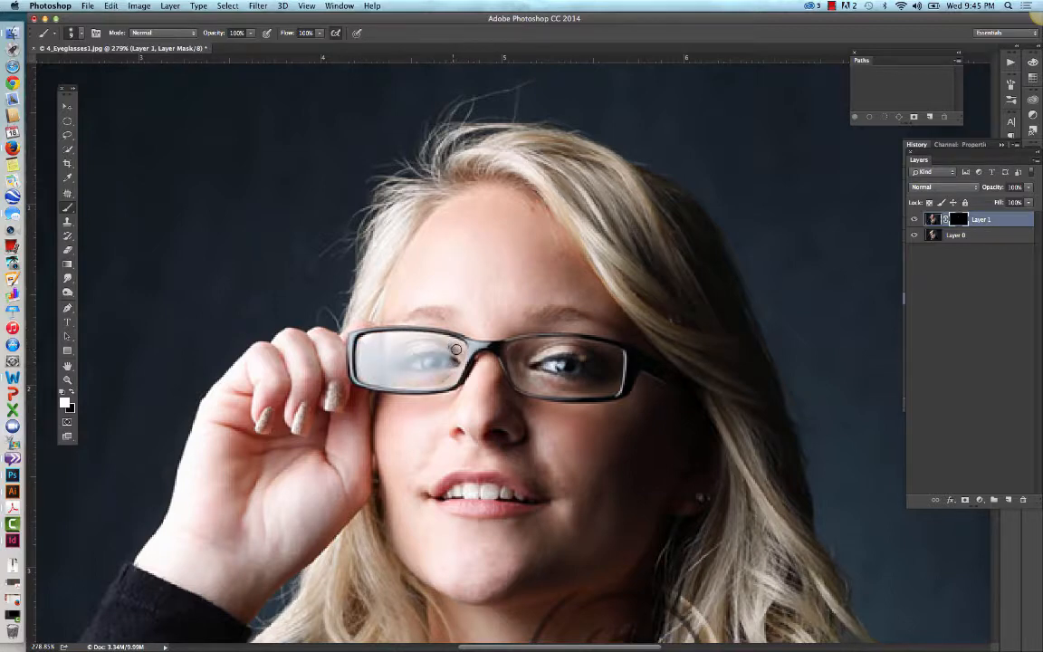
pyautogui.moveTo(455, 350)
pyautogui.mouseDown()
pyautogui.moveTo(369, 338)
pyautogui.moveTo(423, 342)
pyautogui.moveTo(437, 377)
pyautogui.moveTo(451, 353)
pyautogui.moveTo(415, 341)
pyautogui.moveTo(417, 353)
pyautogui.moveTo(386, 354)
pyautogui.moveTo(393, 345)
pyautogui.moveTo(379, 358)
pyautogui.moveTo(362, 338)
pyautogui.moveTo(360, 358)
pyautogui.moveTo(362, 368)
pyautogui.moveTo(376, 361)
pyautogui.moveTo(368, 356)
pyautogui.moveTo(373, 367)
pyautogui.moveTo(438, 372)
pyautogui.moveTo(427, 352)
pyautogui.moveTo(410, 353)
pyautogui.moveTo(442, 364)
pyautogui.moveTo(416, 374)
pyautogui.moveTo(433, 378)
pyautogui.moveTo(367, 373)
pyautogui.moveTo(455, 367)
pyautogui.mouseUp()
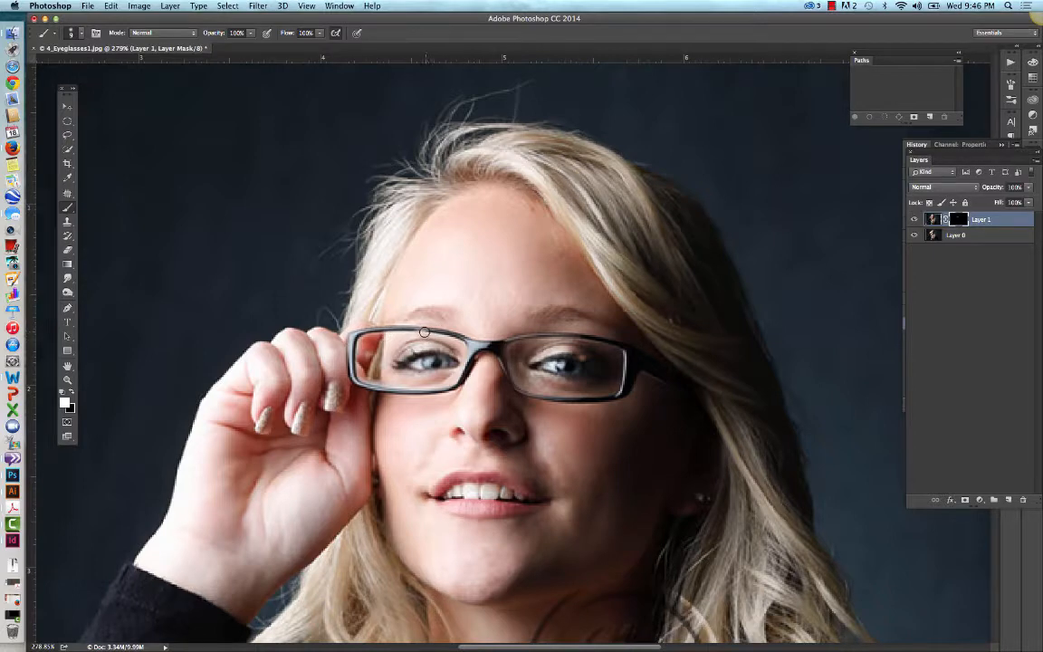
# Step: Switch the foreground color to black and reduce the Brush size for retouching the mask along the frame edges
pyautogui.click(72, 394)
pyautogui.click(81, 35)
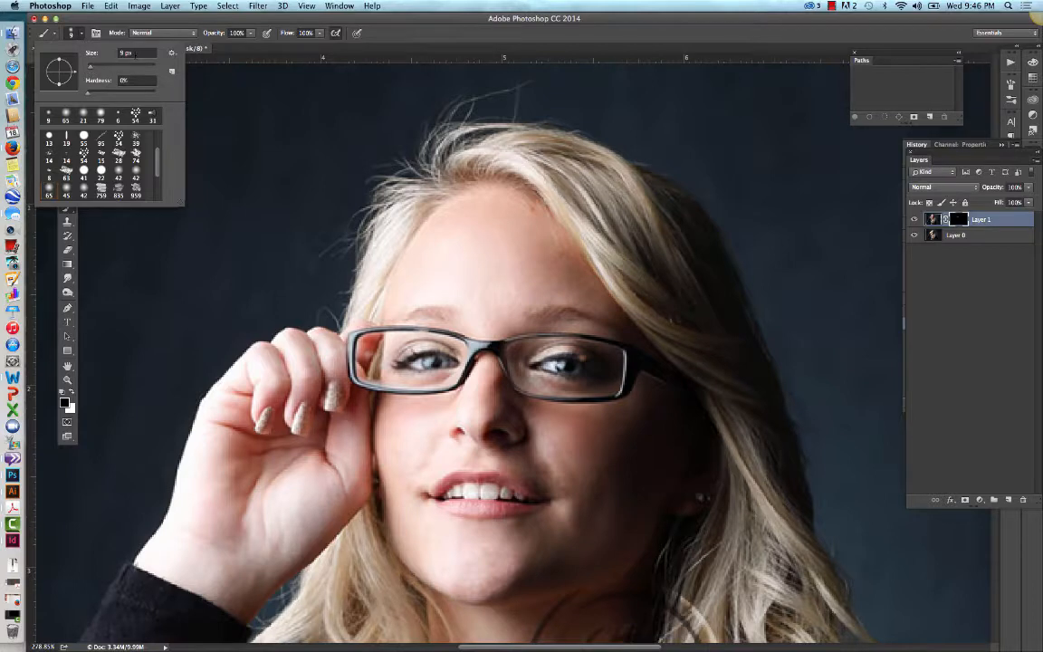
pyautogui.click(131, 54)
pyautogui.press('Tab')
pyautogui.press('Return')
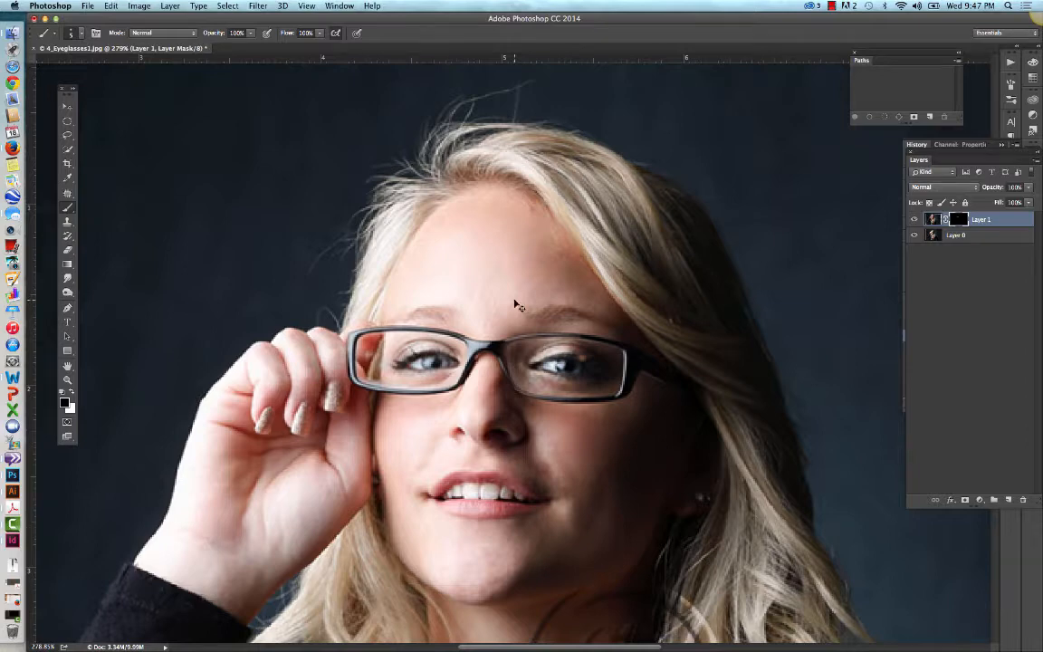
# Step: Crop the image at its original ratio to cut off the transparent strips along the left and bottom edges of the canvas
pyautogui.press('super+0')
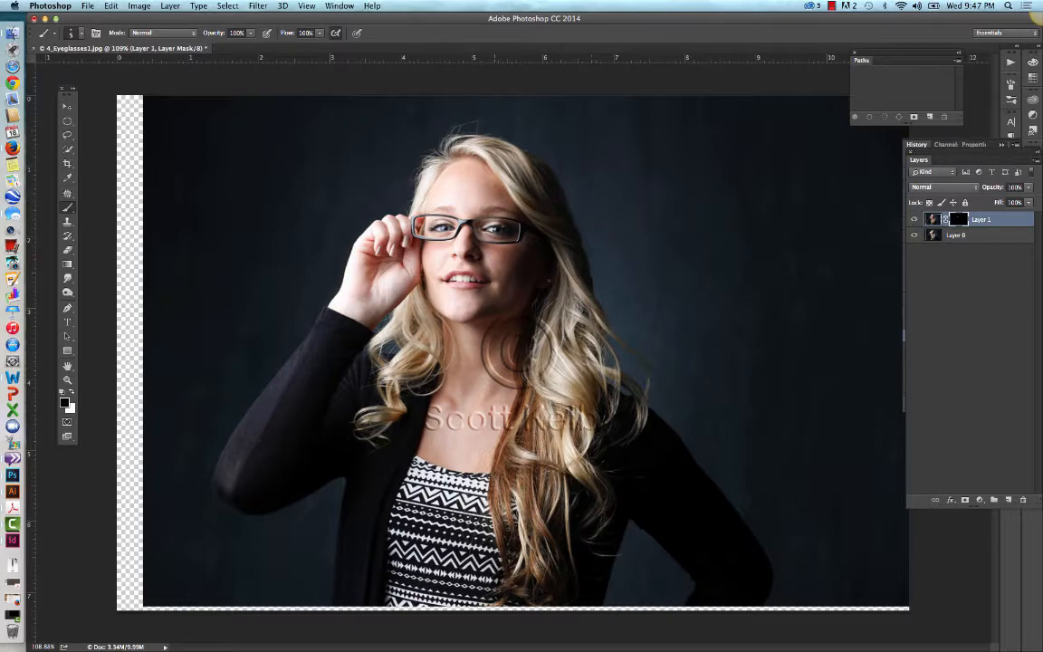
pyautogui.click(67, 163)
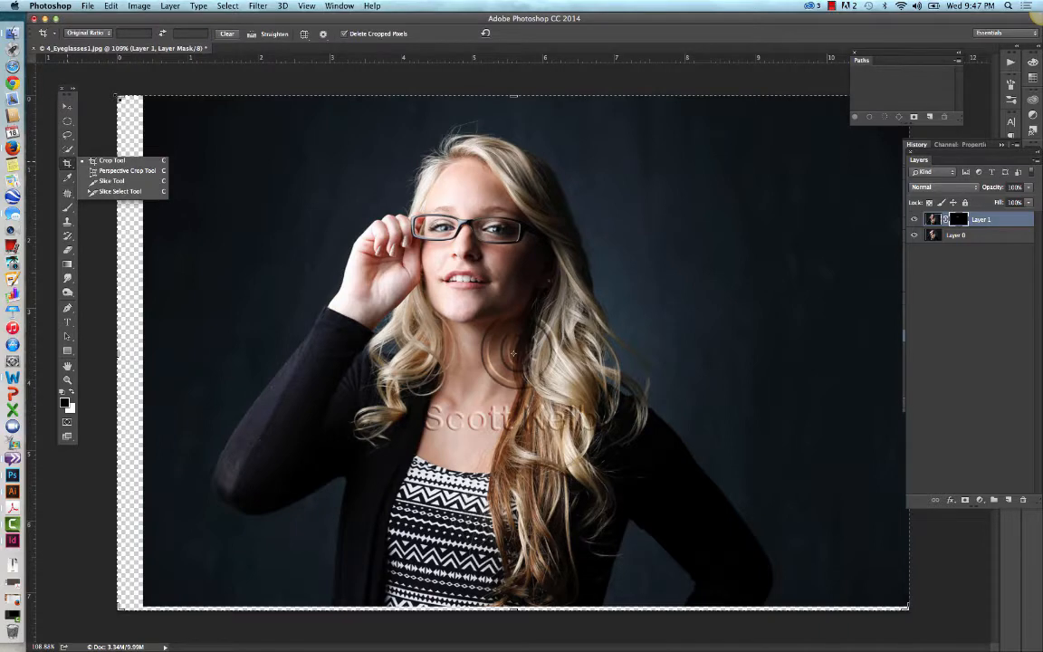
pyautogui.click(124, 89)
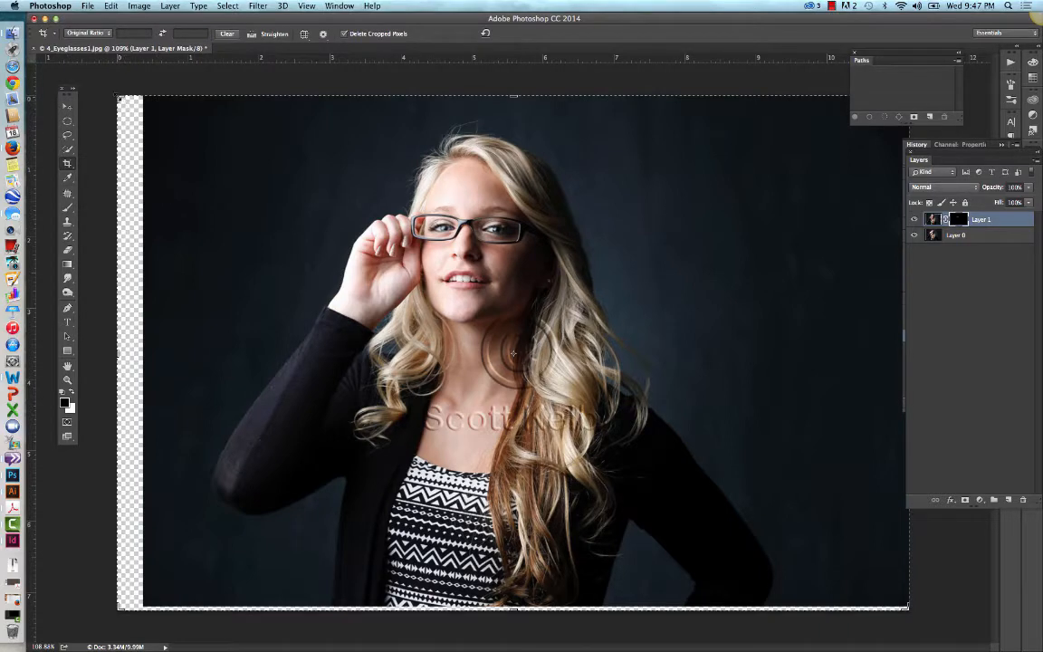
pyautogui.moveTo(106, 87); pyautogui.dragTo(135, 106)
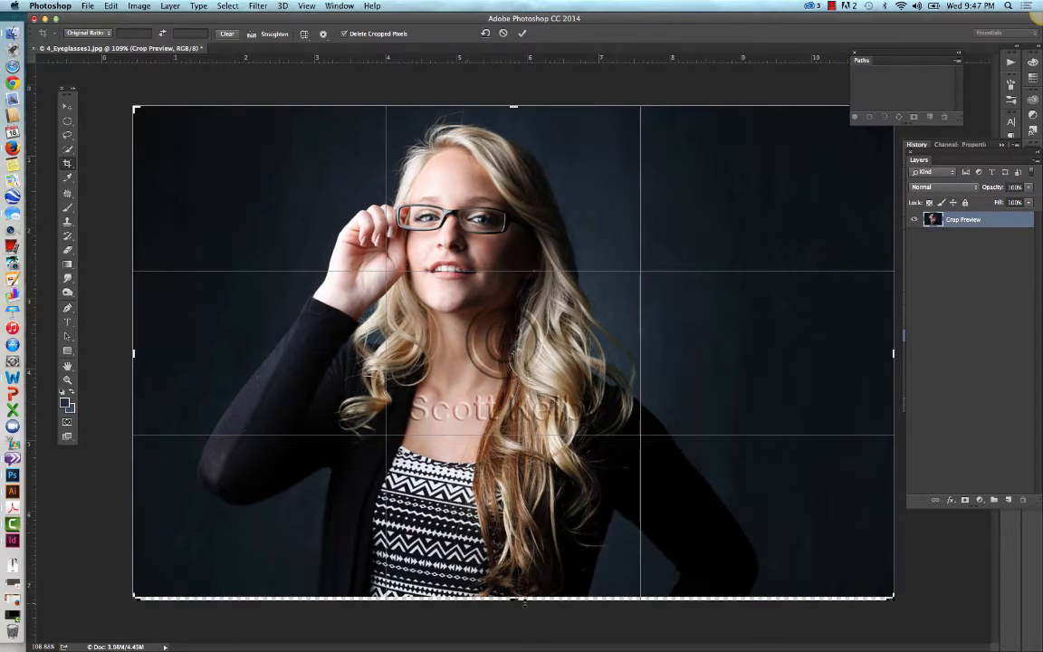
pyautogui.moveTo(515, 599); pyautogui.dragTo(514, 597)
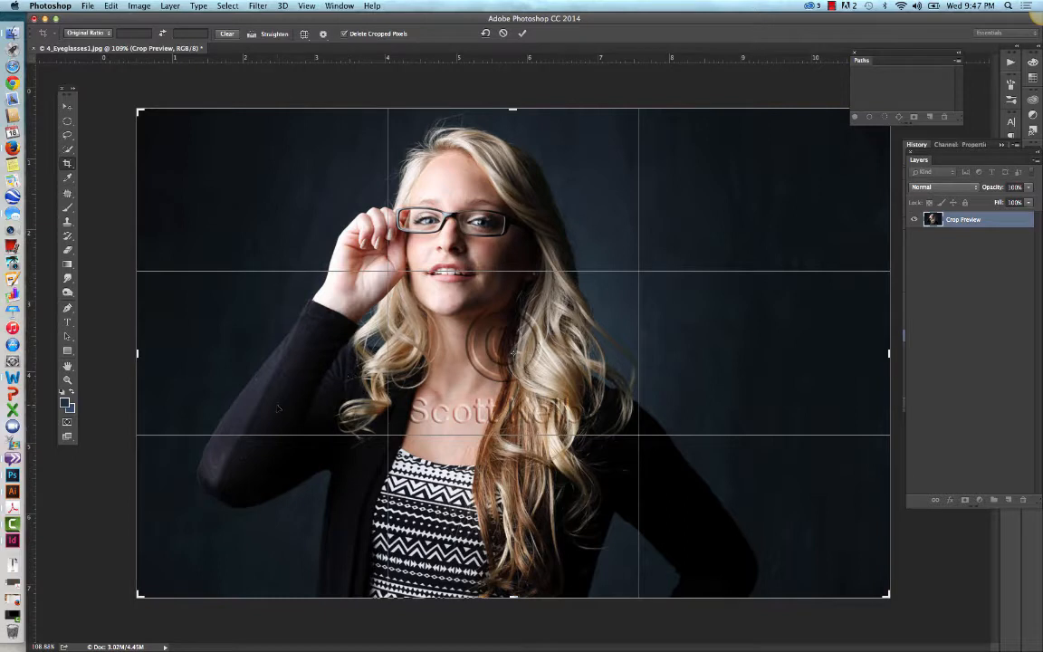
pyautogui.press('Return')
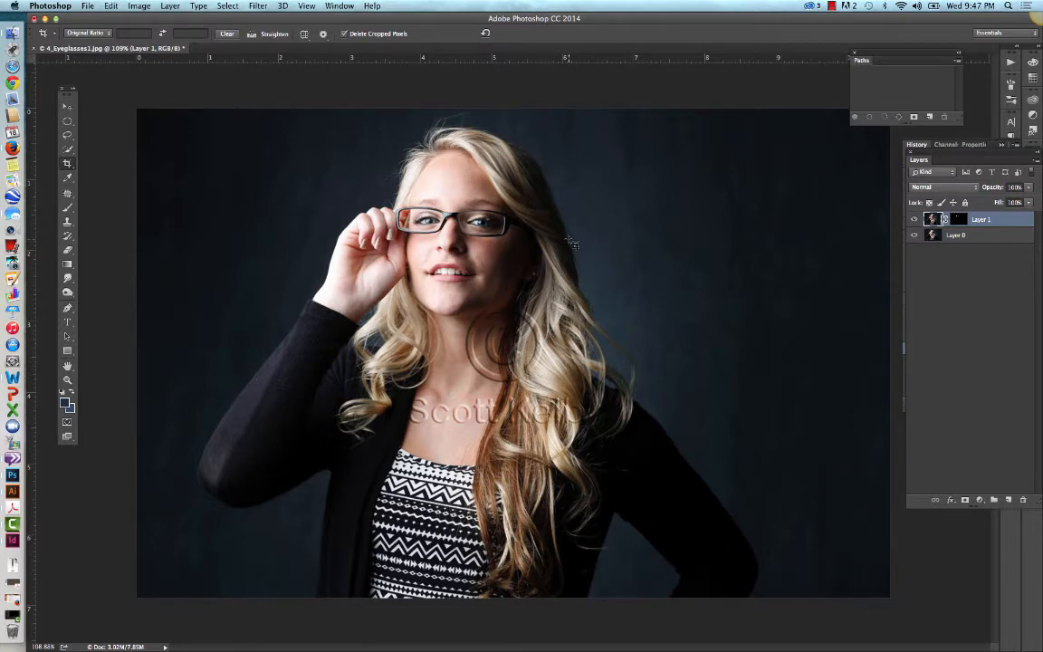
pyautogui.click(832, 6)
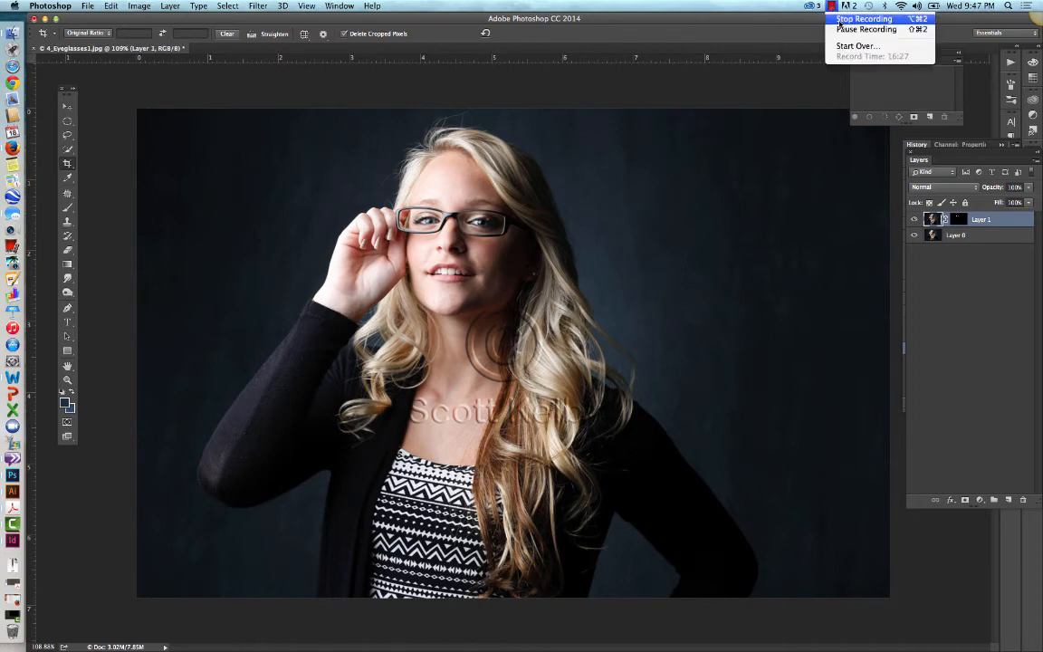